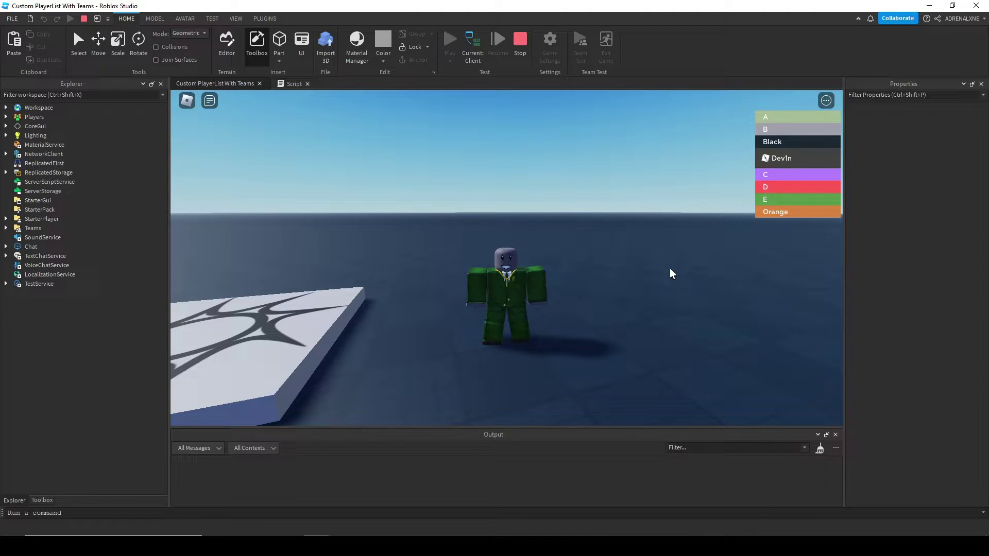
- View the Dev1n player card and avatar details in the running game
click(795, 161)
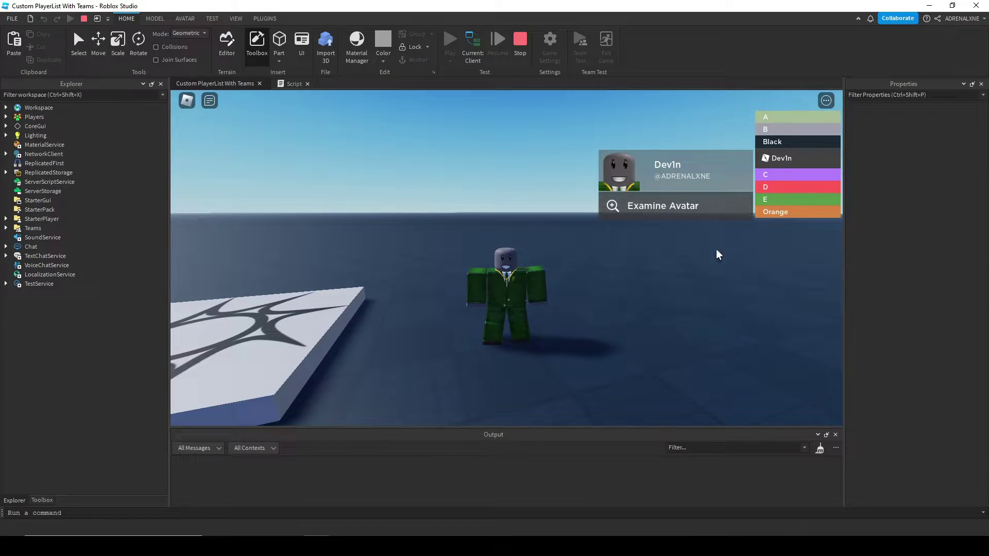
click(670, 207)
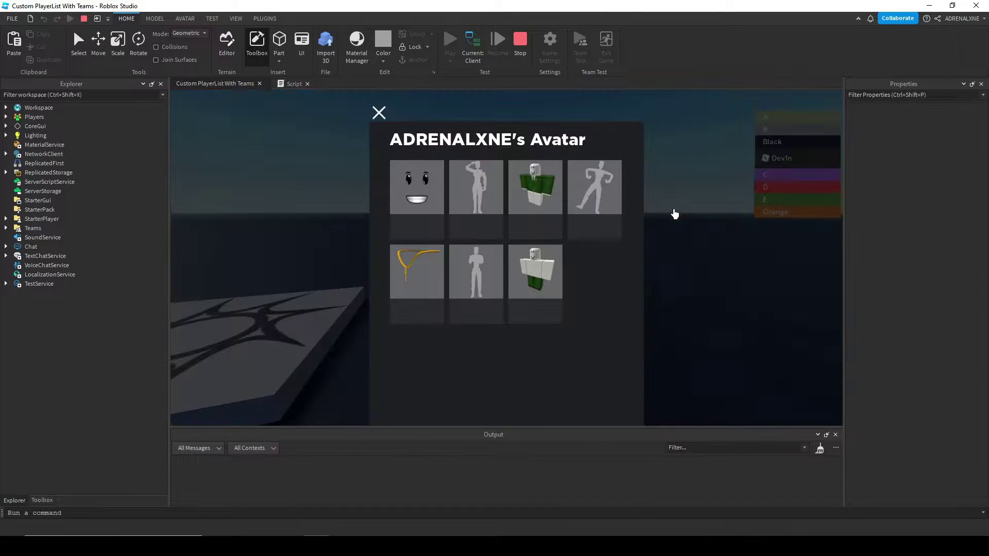
click(377, 112)
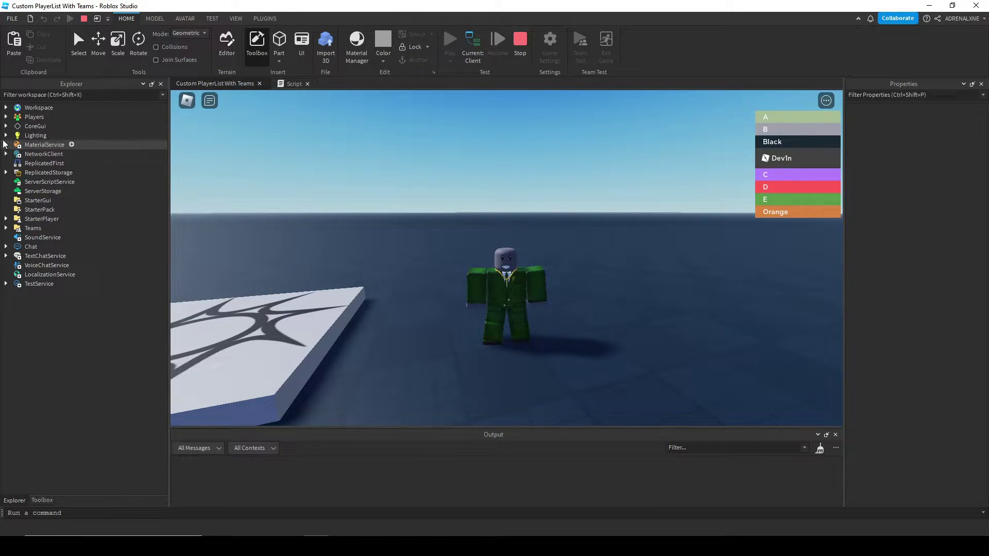
- Toggle the player's Neutral setting on and back off, keeping the Black team
click(5, 117)
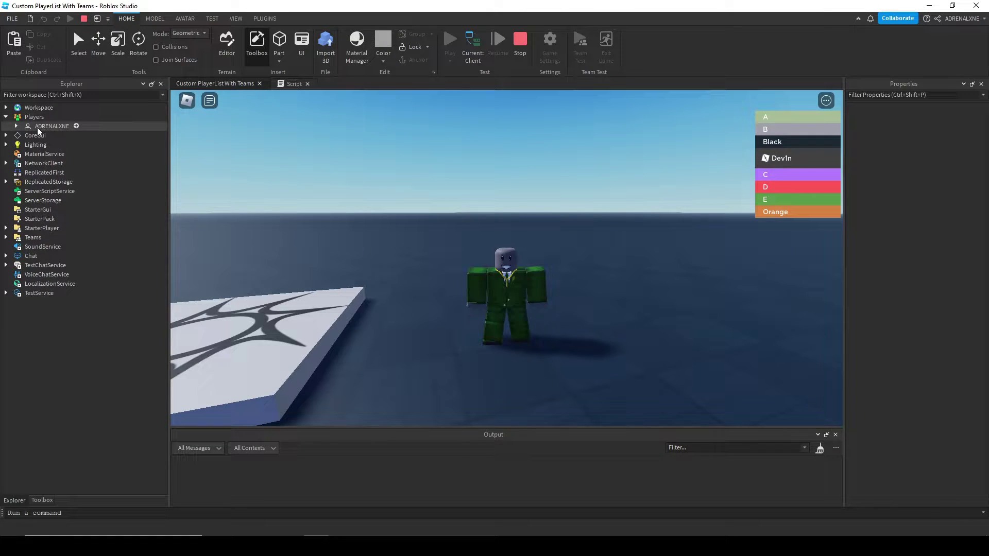
click(39, 126)
scroll(933, 436, down, 8)
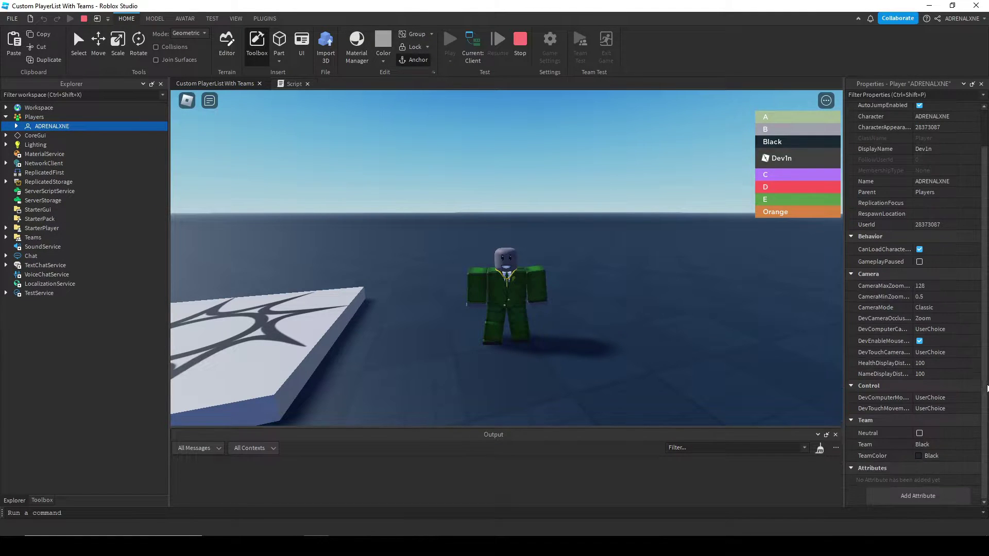
click(920, 433)
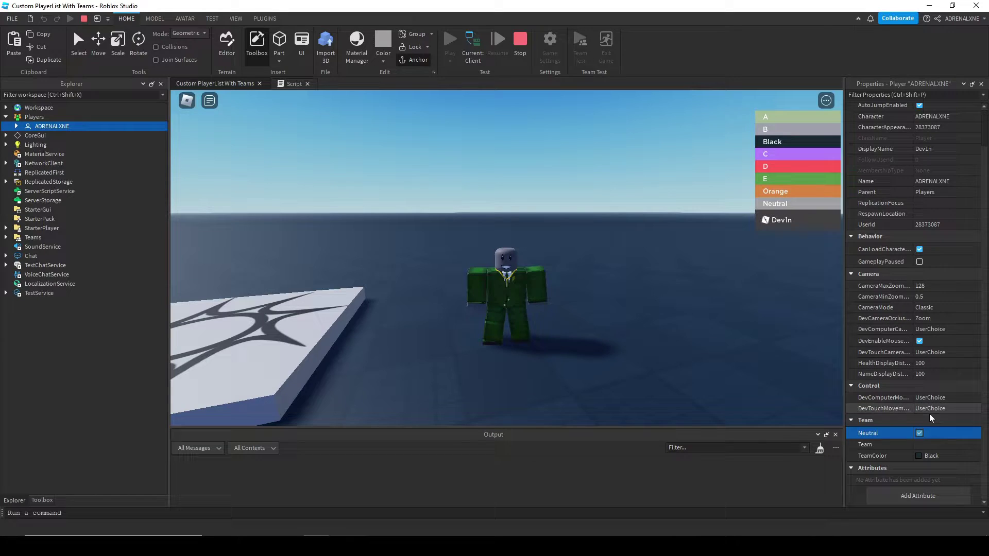
click(920, 433)
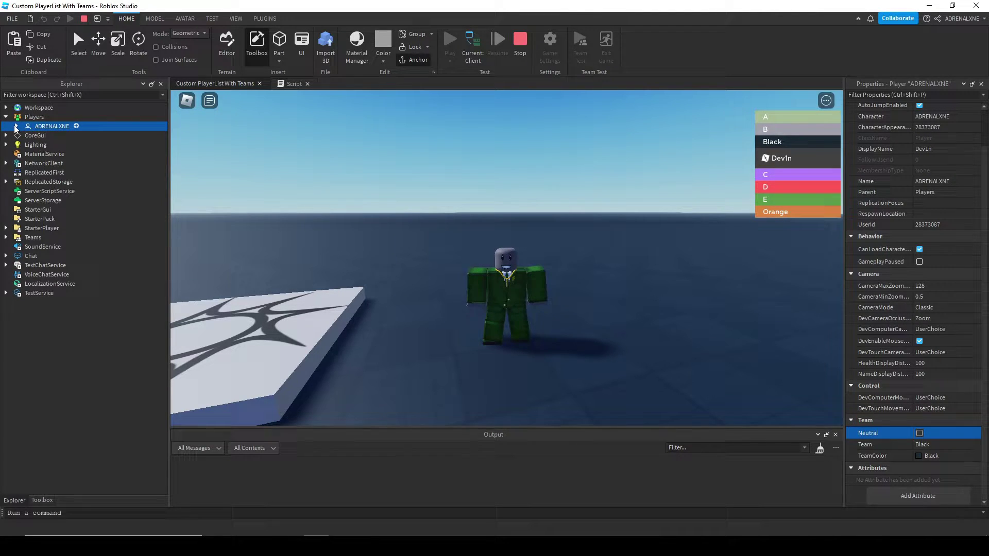
click(6, 182)
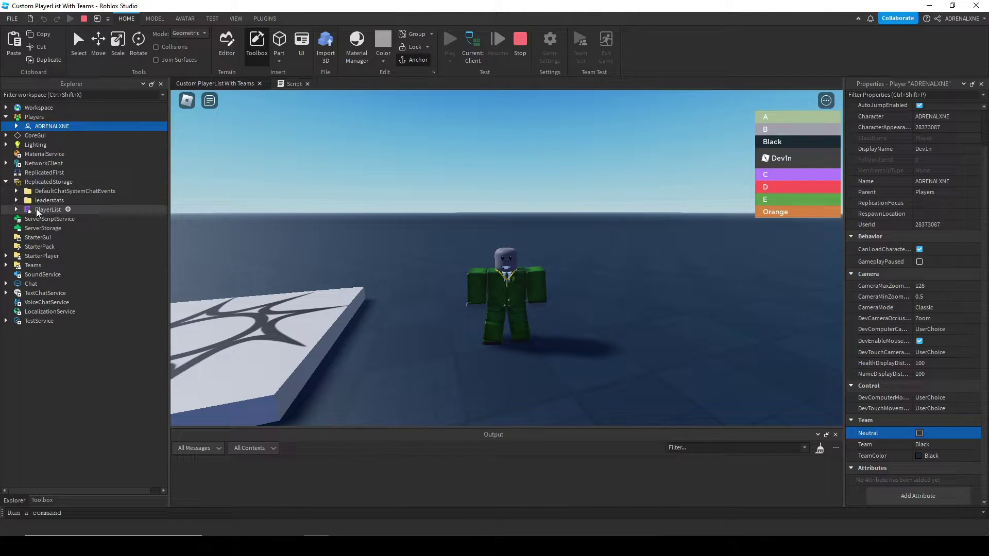
drag(33, 201, 33, 128)
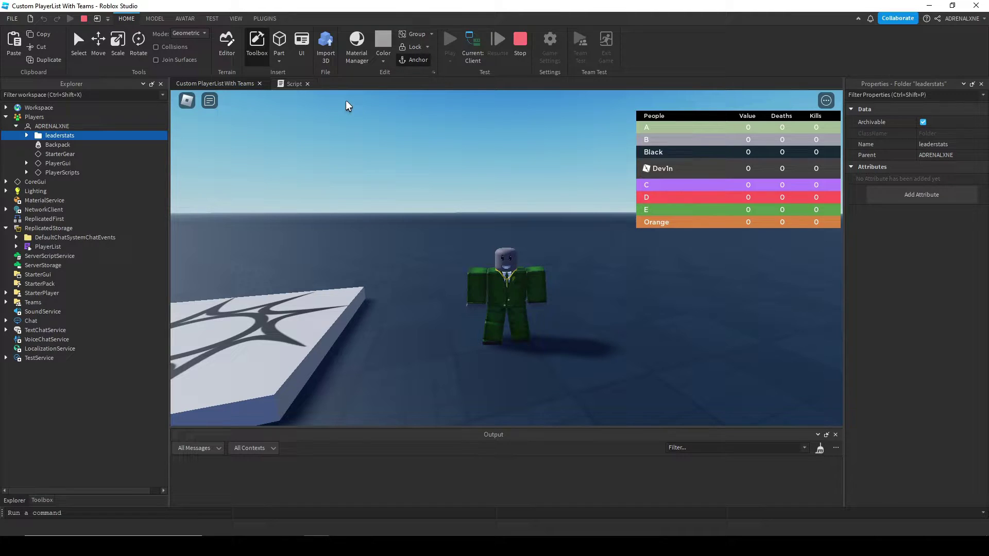
click(27, 135)
click(61, 153)
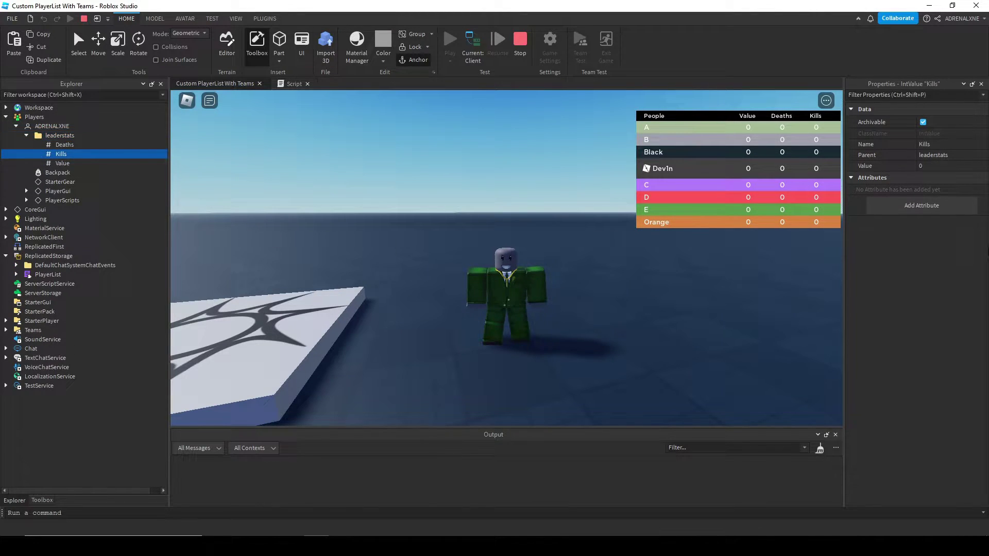
click(920, 166)
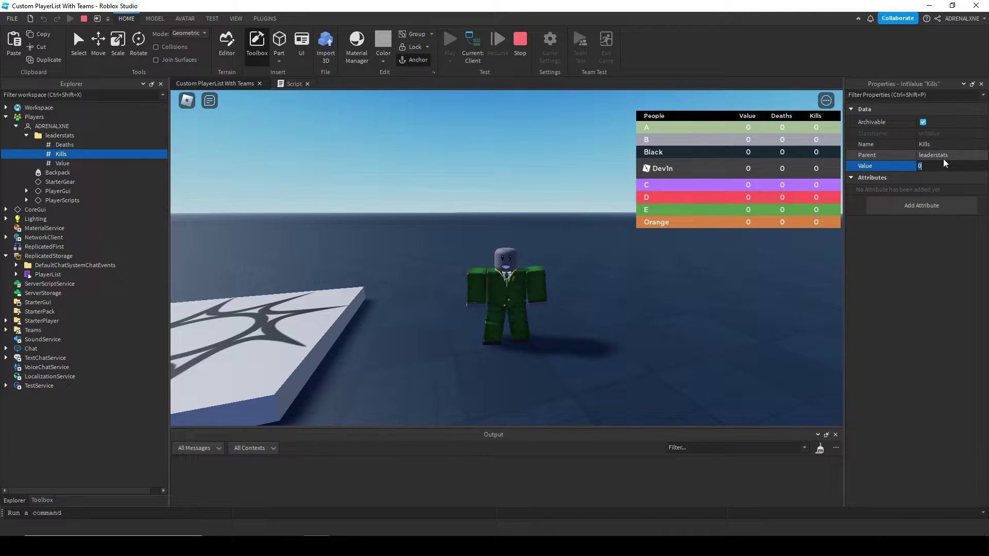
text(1000000000000)
key(Return)
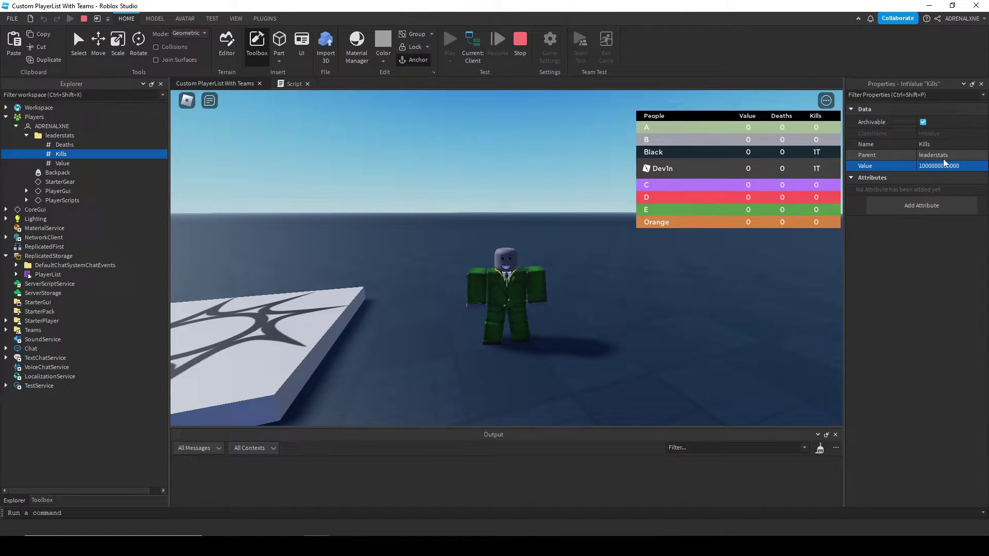
right_drag(530, 214, 457, 203)
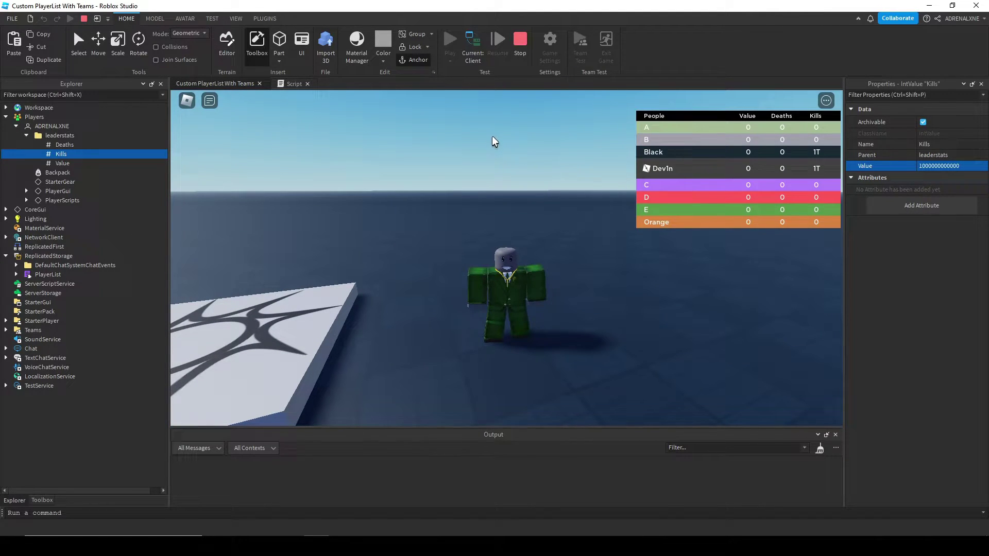
drag(42, 136, 46, 256)
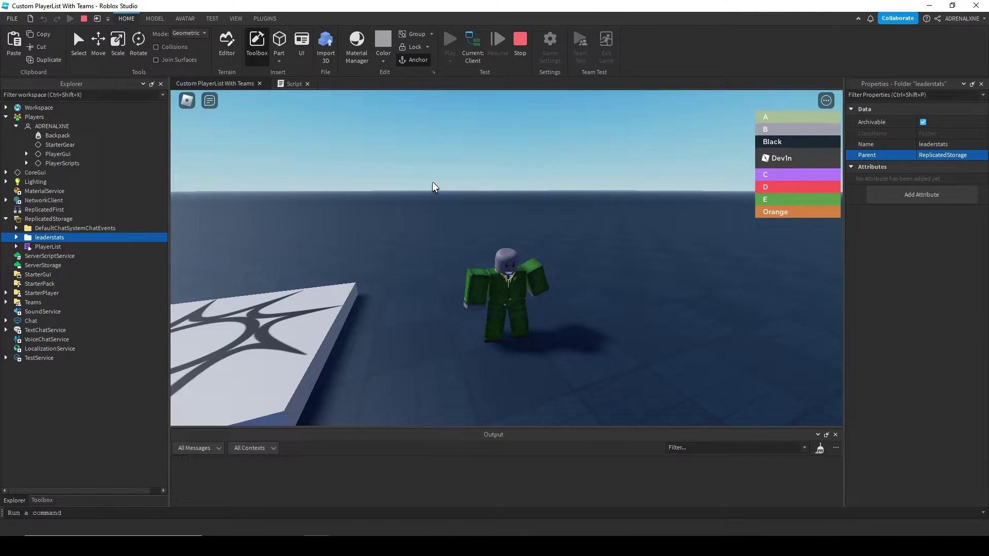
- Stop the play-test and expand PlayerList's Templates and Modules folders
click(520, 40)
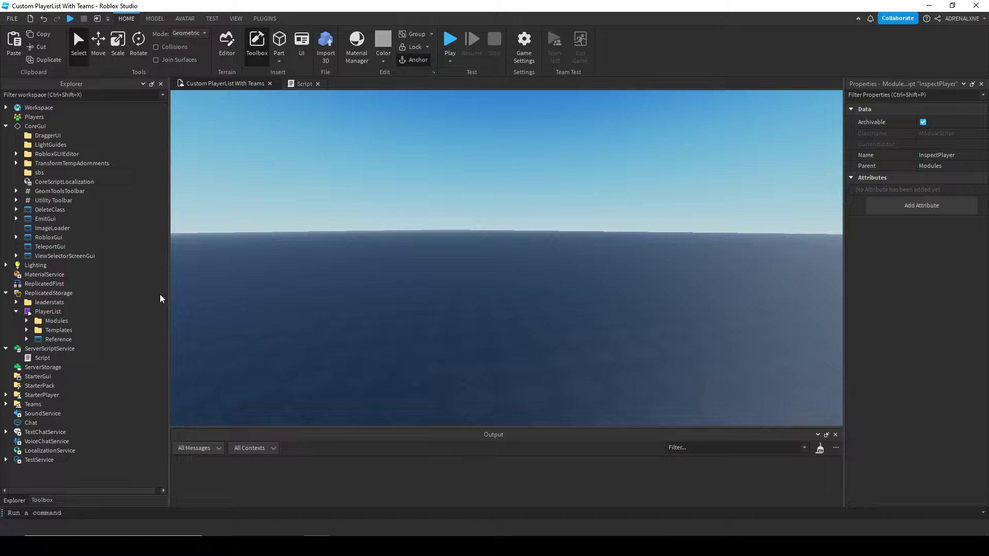
click(34, 312)
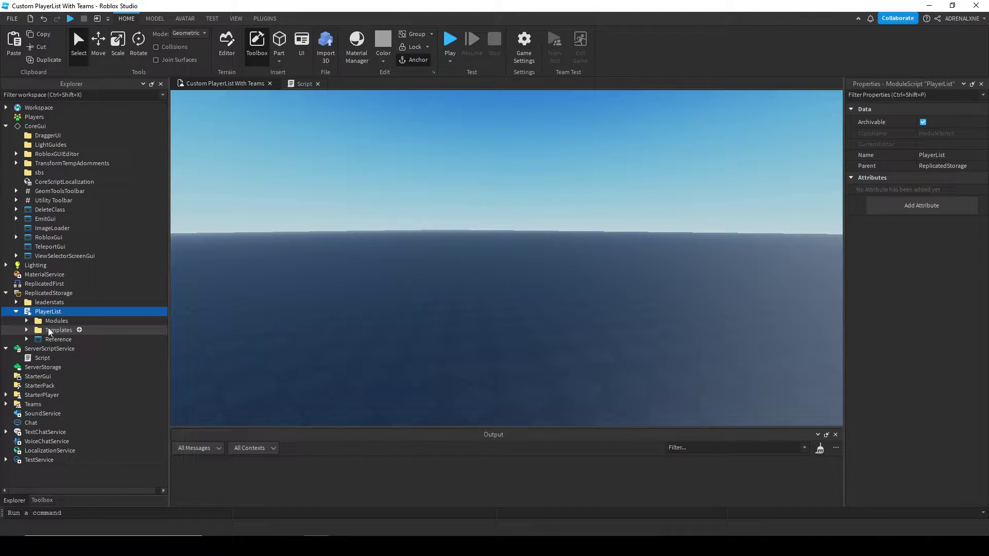
click(49, 331)
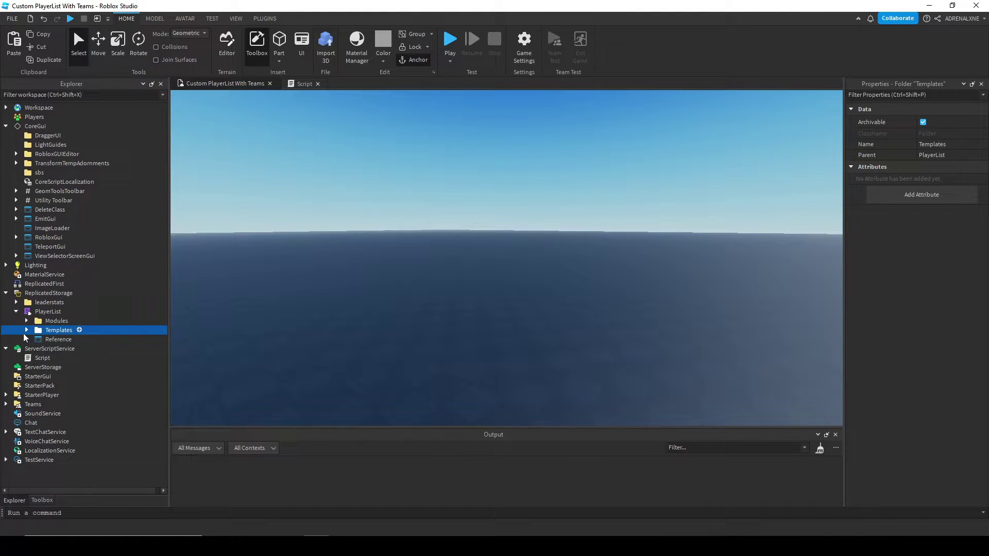
click(25, 330)
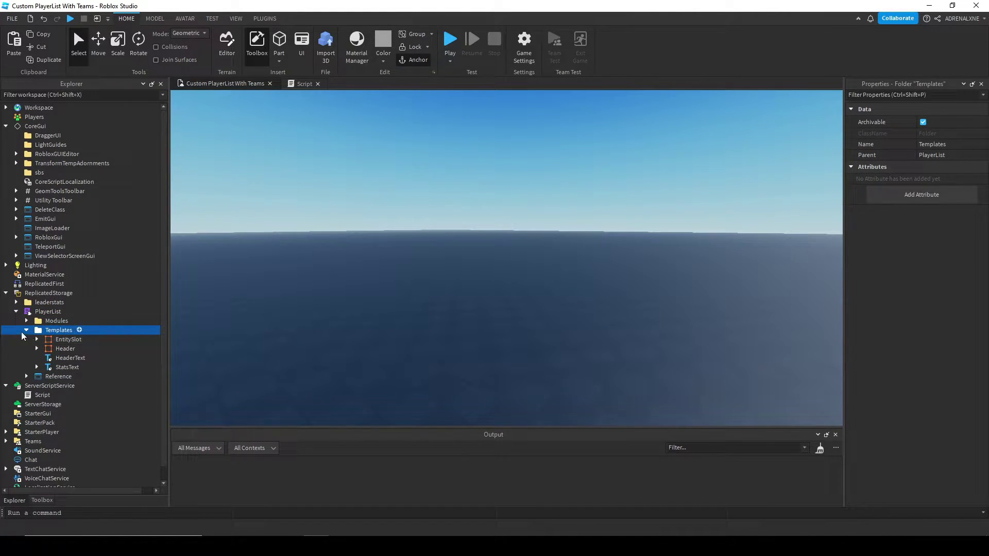
click(26, 321)
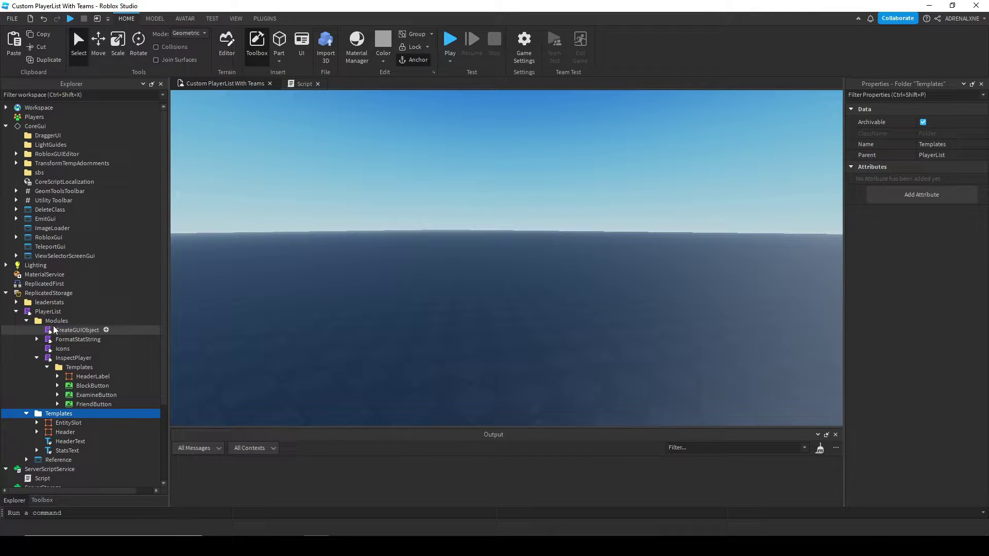
- Inspect the HeaderLabel template inside InspectPlayer's Templates
click(60, 358)
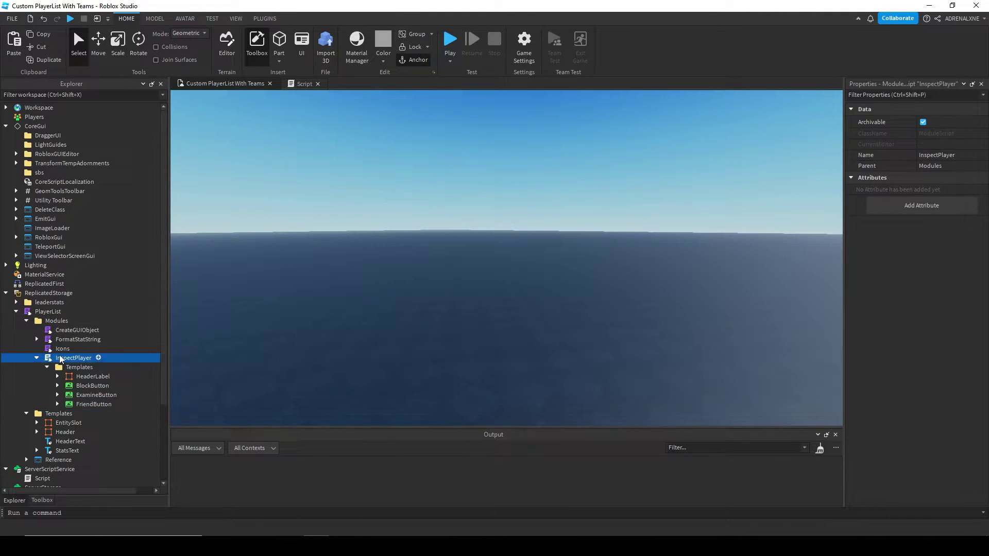
click(47, 367)
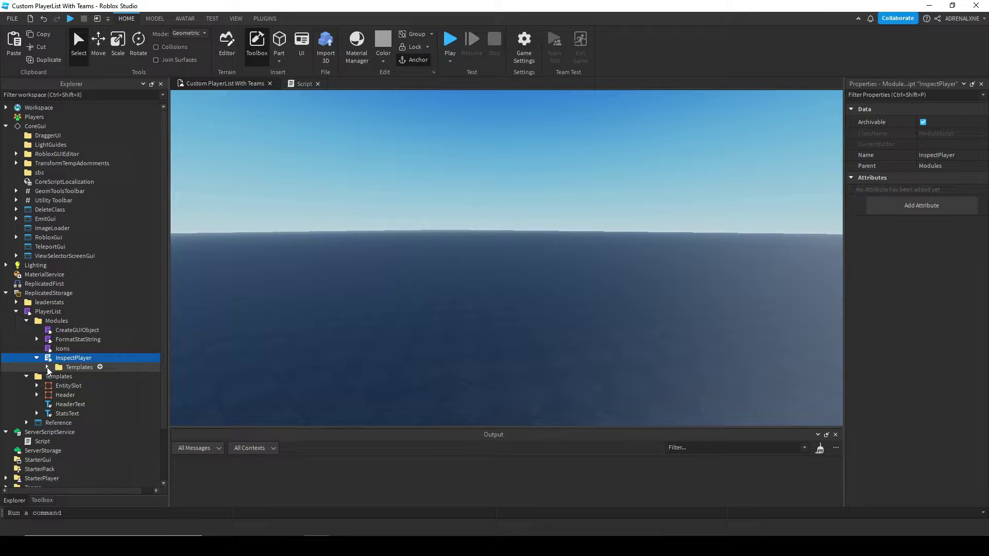
click(48, 367)
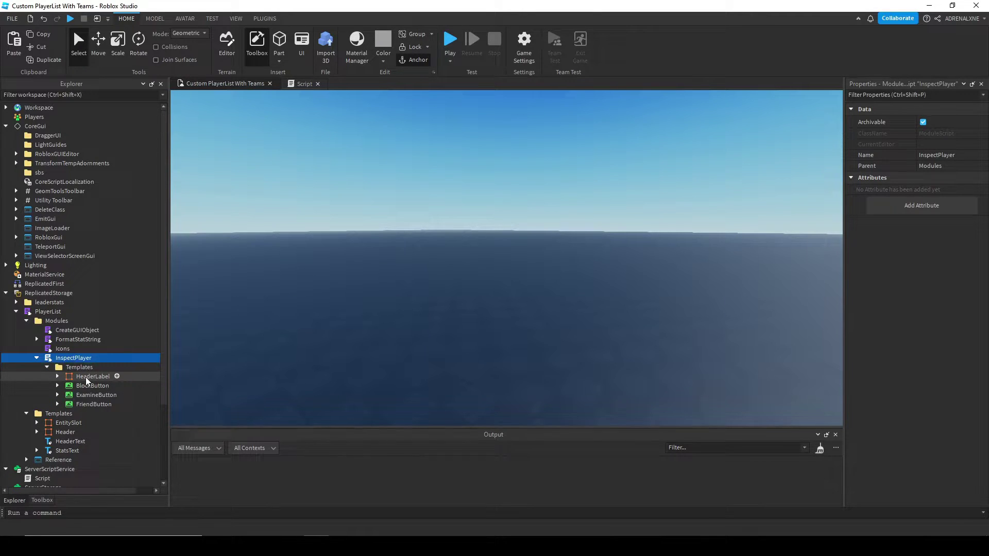
click(85, 377)
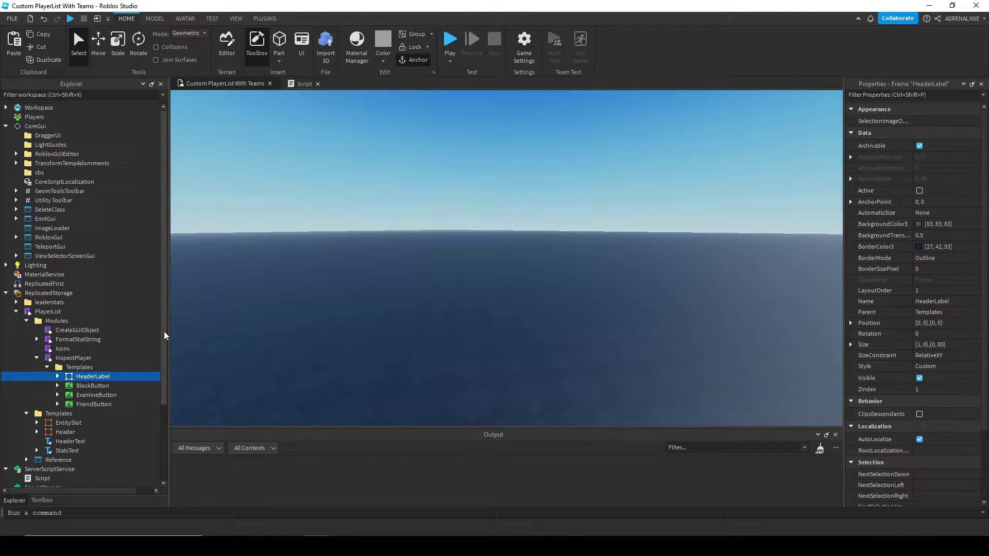
- Collapse the modules and inspect PlayerList's EntitySlot template properties
click(49, 367)
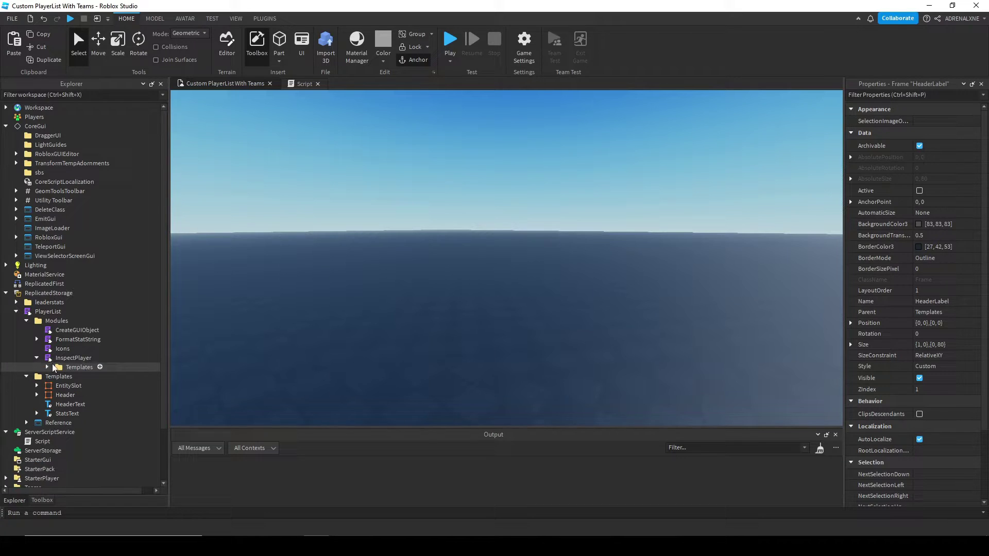
scroll(36, 361, down, 1)
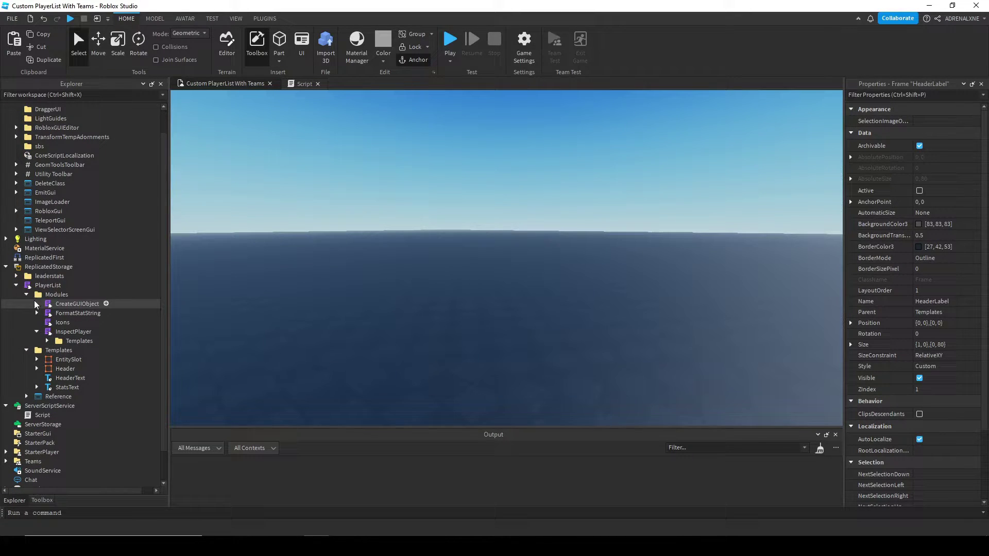
click(26, 295)
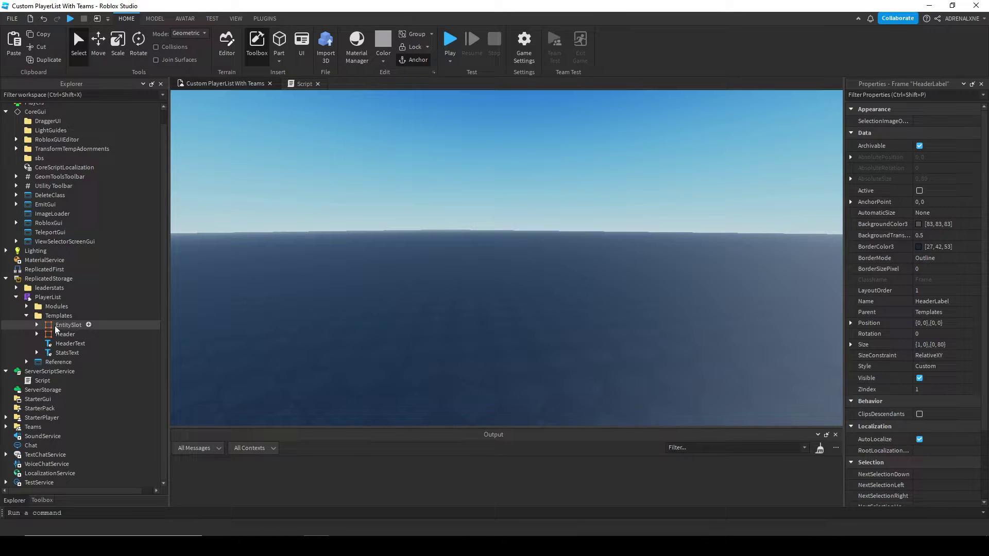
click(53, 330)
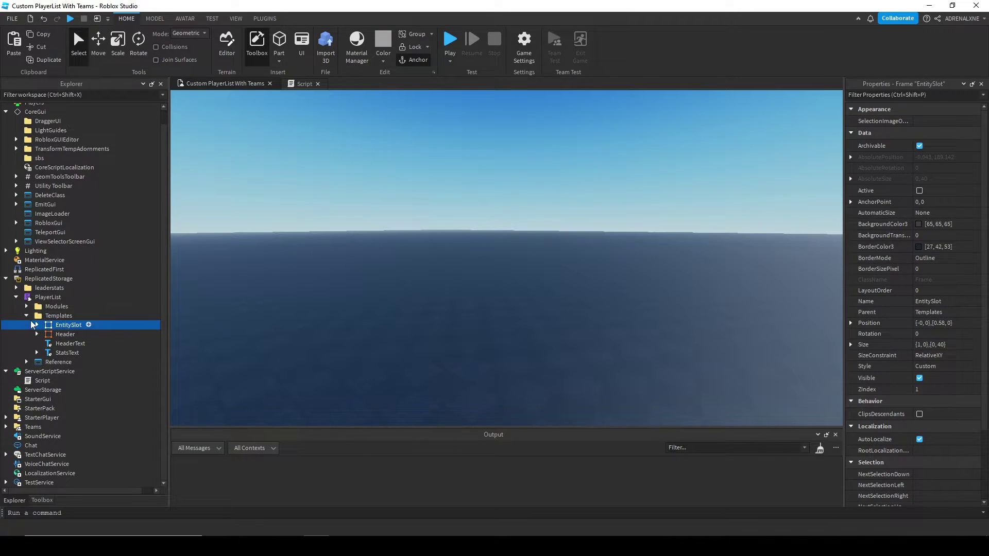
click(33, 317)
- Move the Reference ScreenGui into StarterGui and drag EntitySlot into its Container
click(27, 315)
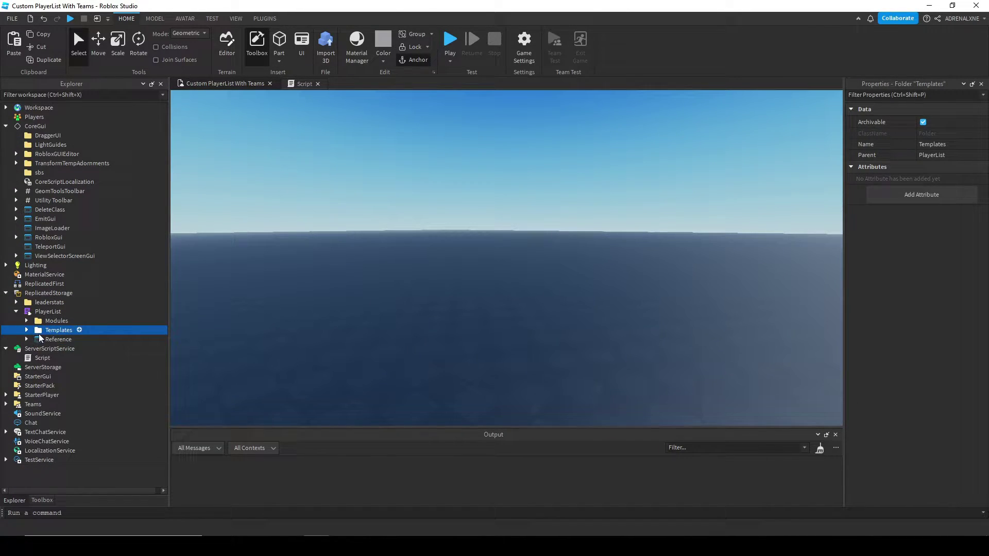
click(33, 339)
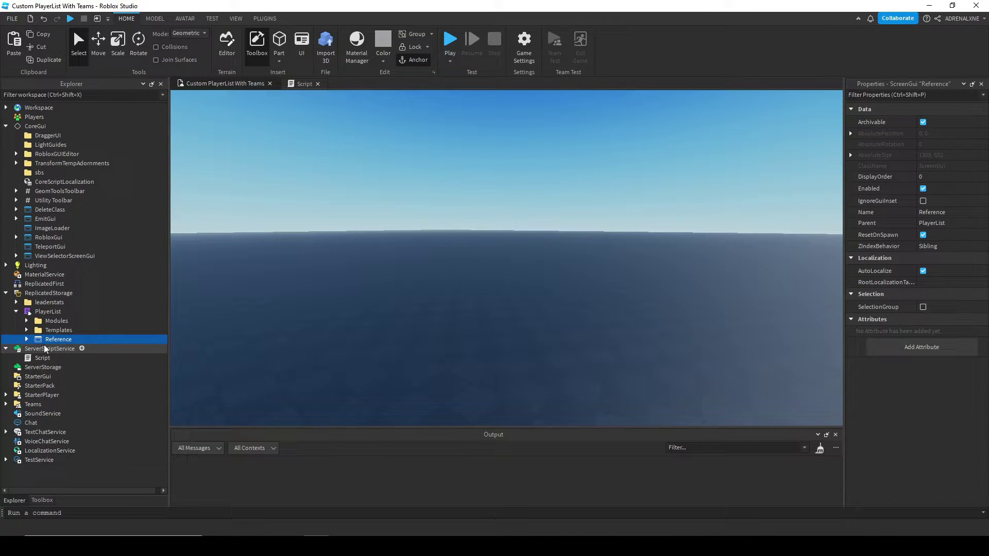
drag(40, 340, 40, 377)
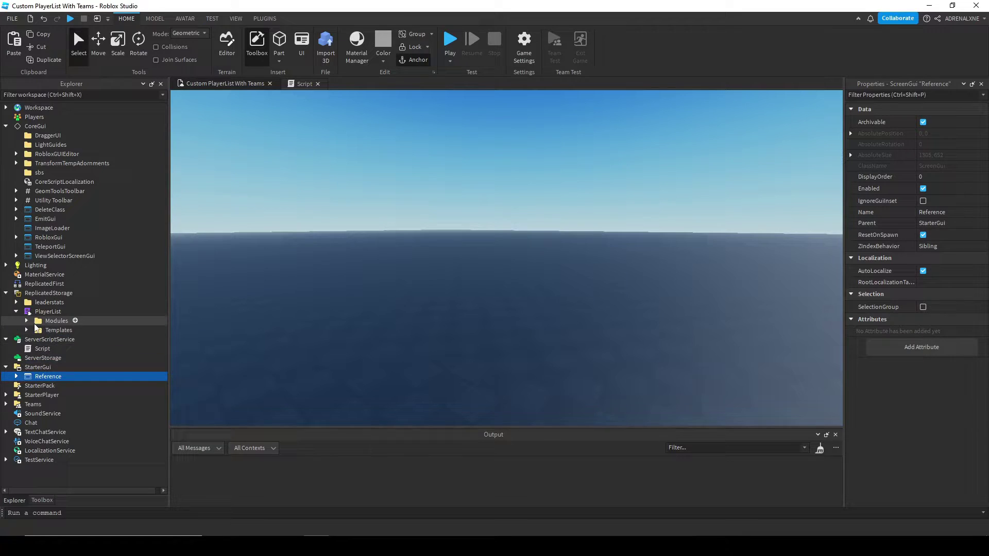
click(27, 331)
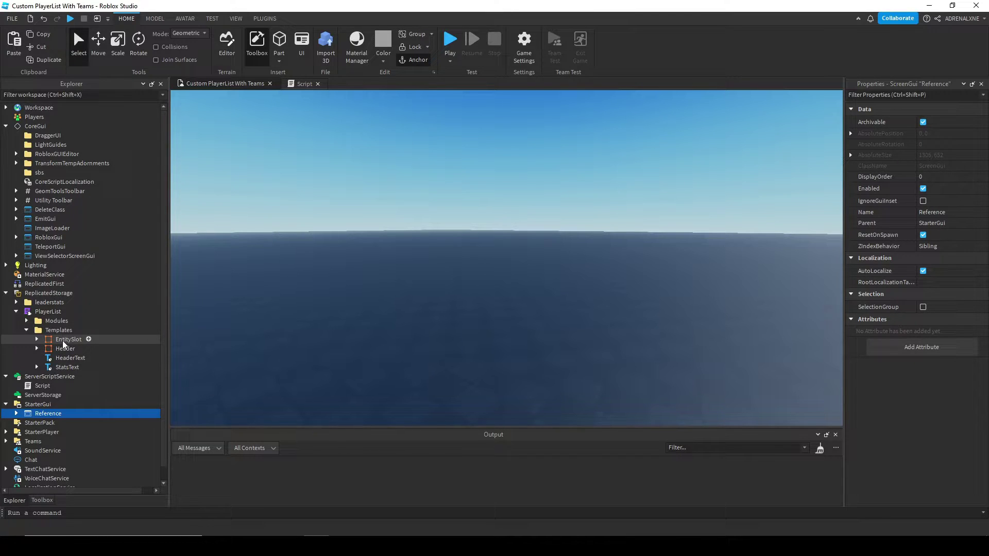
click(16, 413)
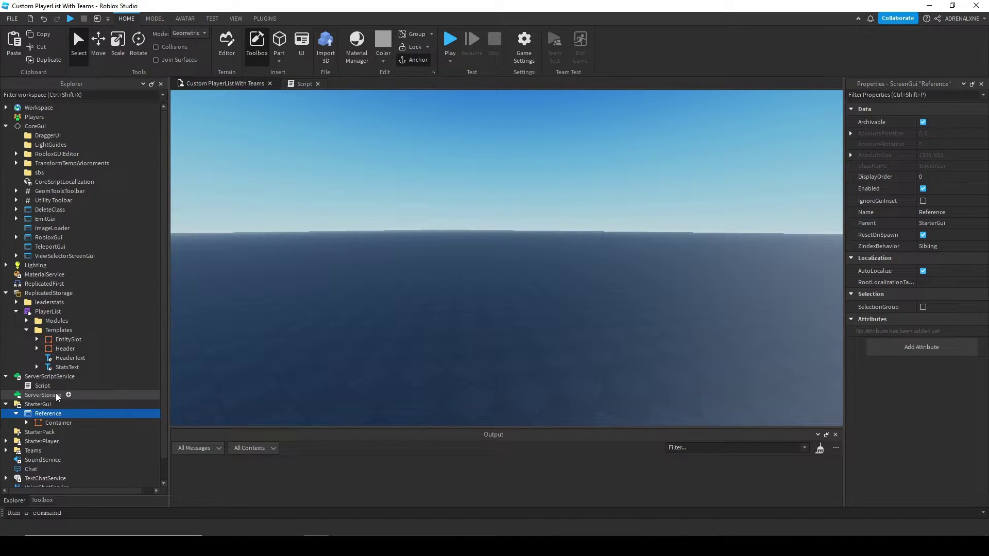
drag(64, 340, 53, 423)
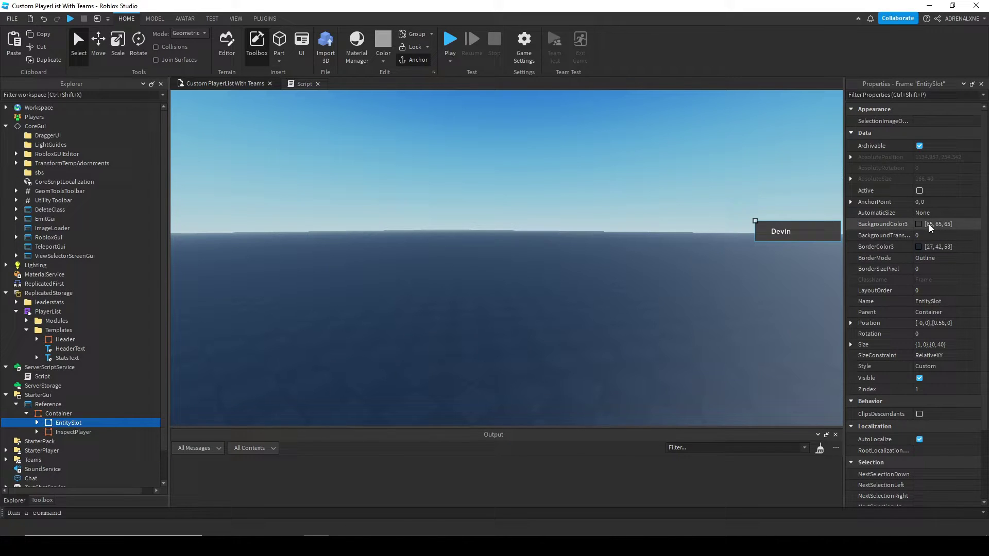
- Insert a UICorner into EntitySlot, then delete it again
right_click(59, 424)
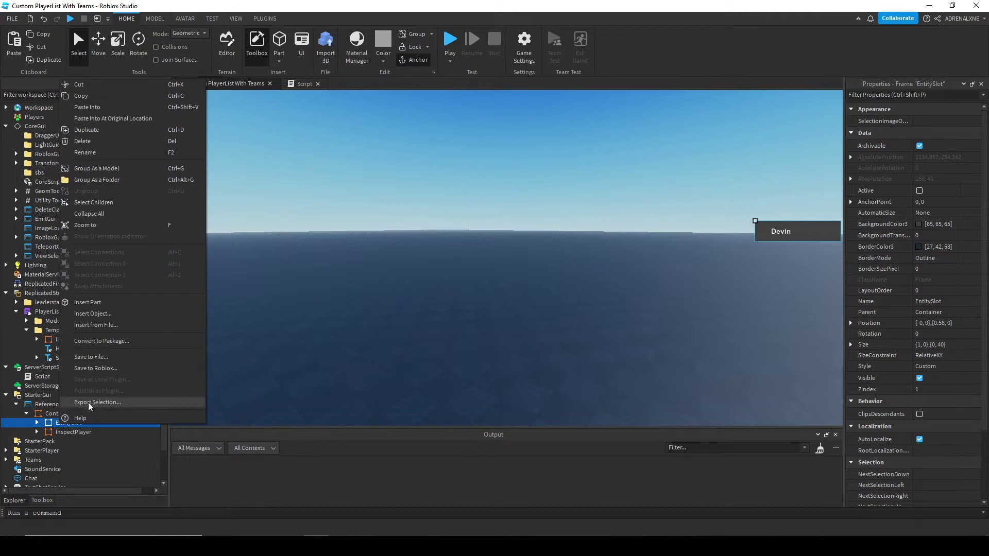
click(101, 313)
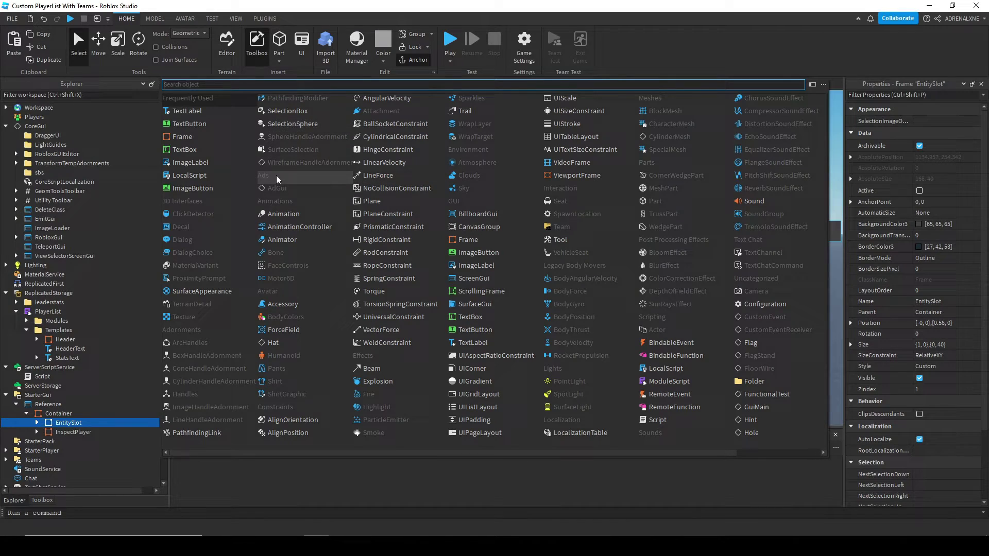
text(uicorn)
key(Return)
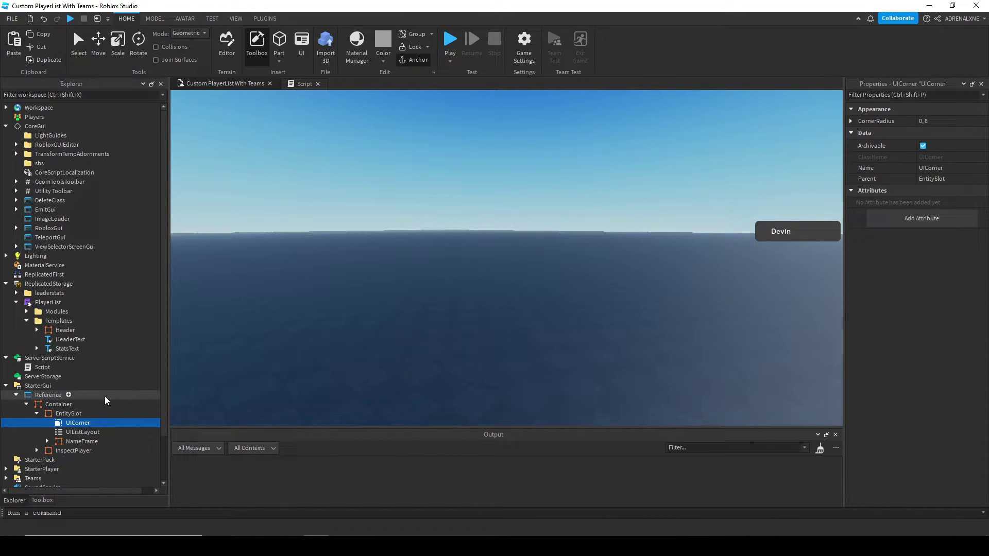
key(Delete)
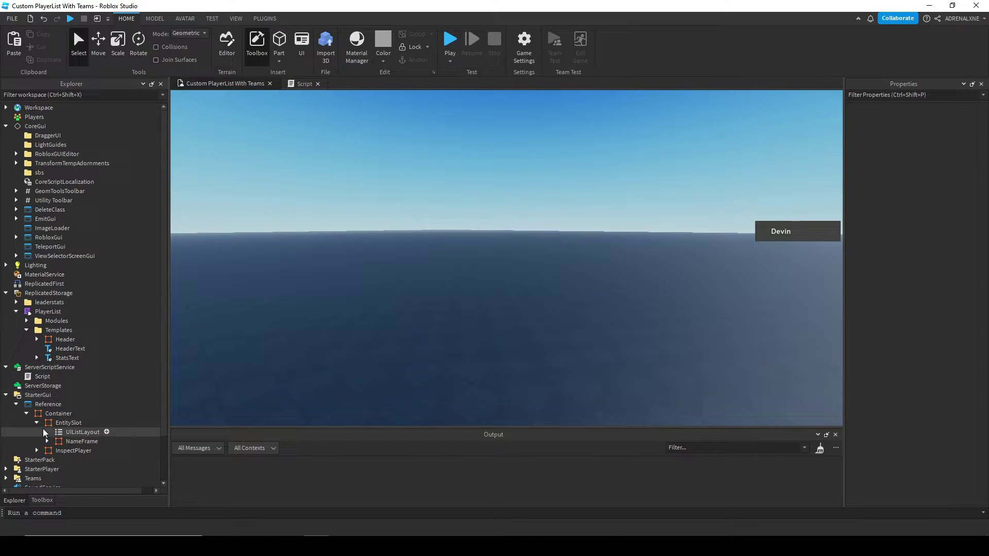
- Expand EntitySlot's NameFrame to show UIListLayout, UIPadding, EntityName and Icon
click(69, 423)
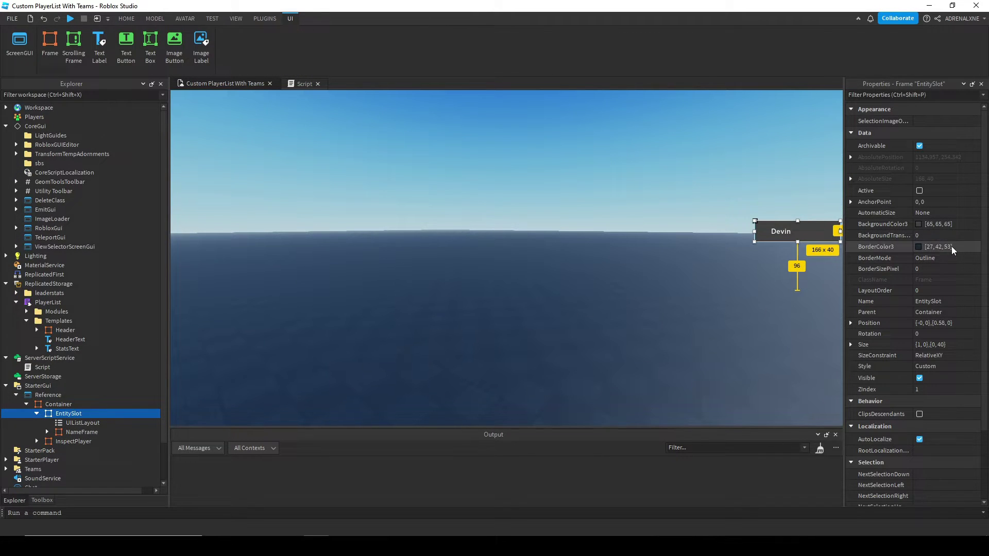
scroll(962, 302, down, 3)
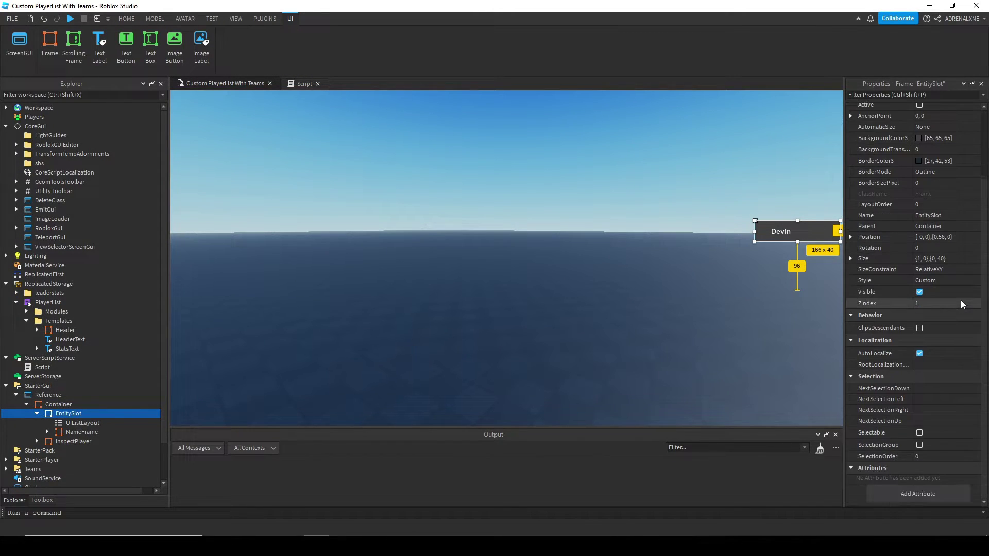
click(47, 432)
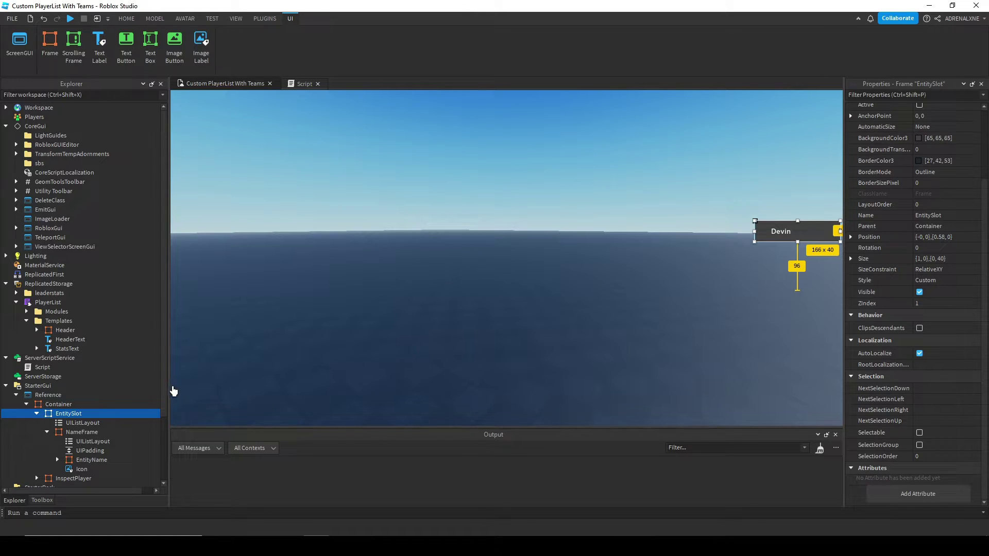
- Return EntitySlot to Templates and try a teal Header background, cancelling to keep black
mouse_move(51, 415)
mouse_down()
mouse_move(49, 322)
mouse_move(58, 416)
mouse_up()
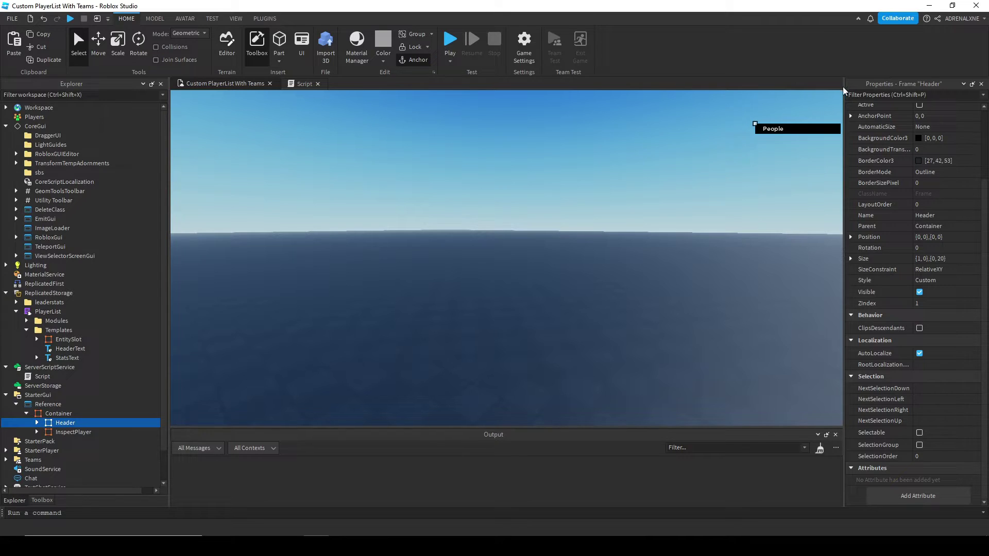
click(920, 139)
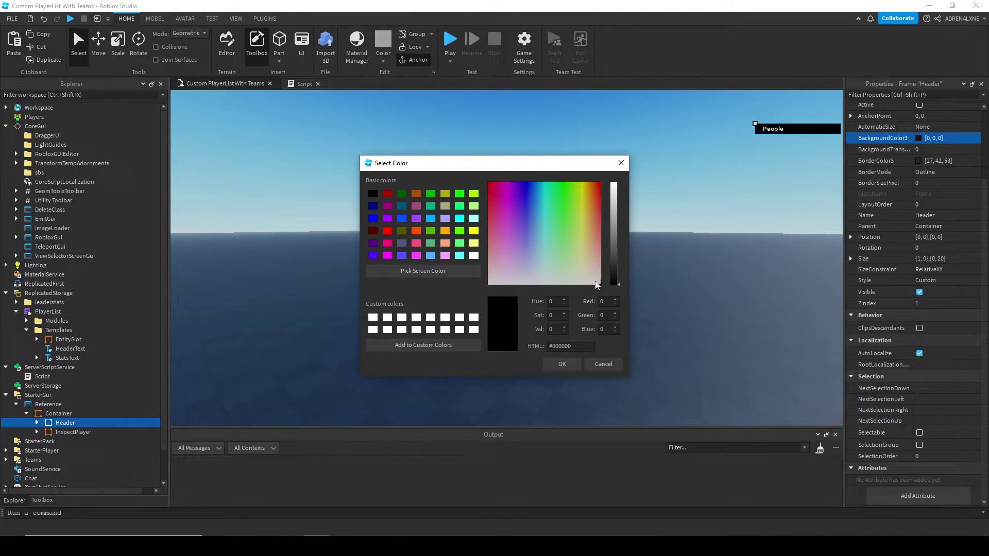
drag(578, 236, 546, 217)
click(548, 214)
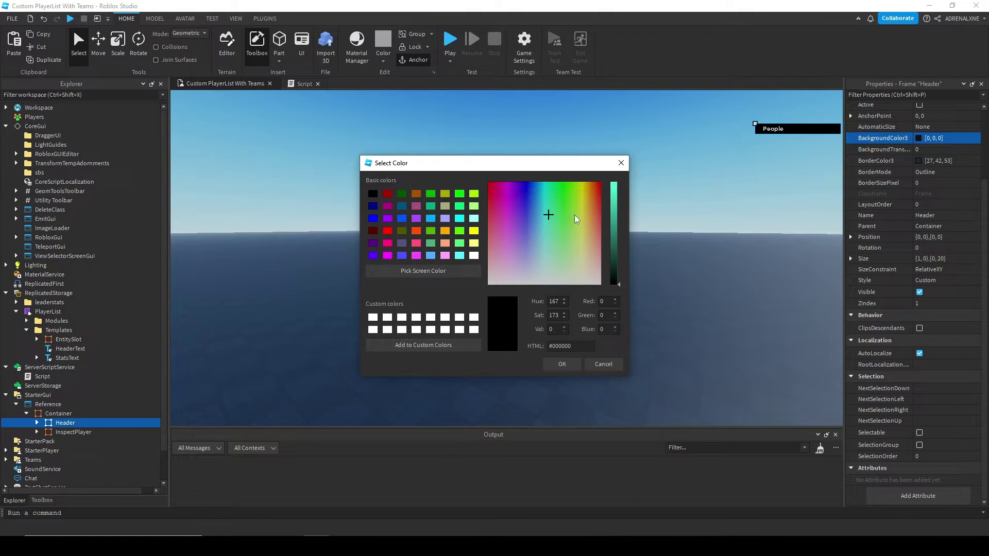
click(613, 214)
drag(612, 262, 613, 245)
click(602, 365)
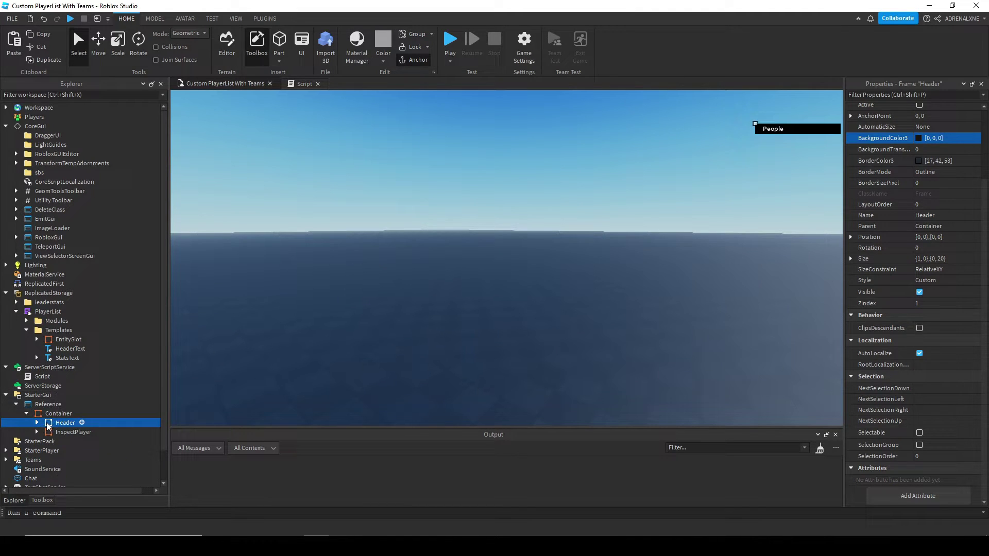
- Move Header into the Templates folder and compare the HeaderText and StatsText labels
drag(50, 423, 50, 331)
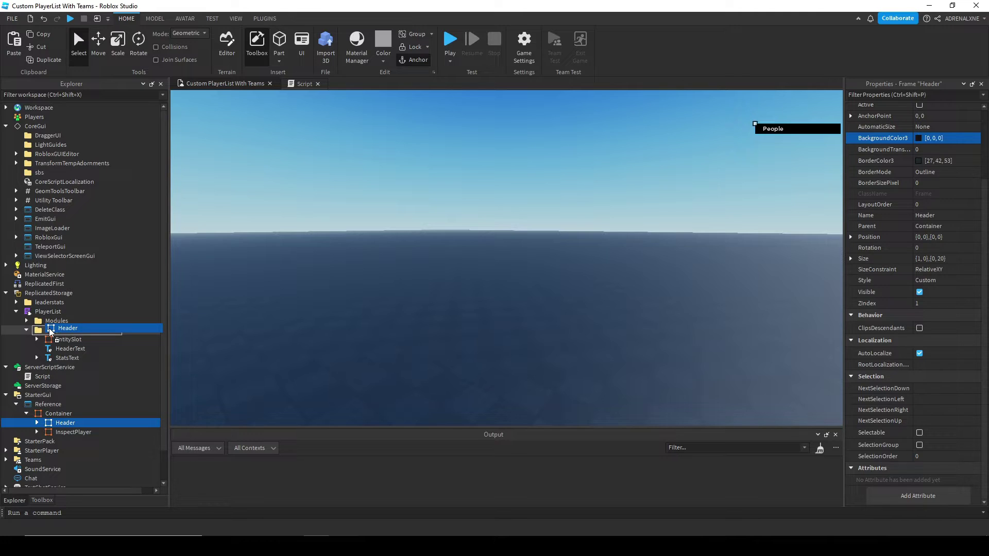
mouse_move(49, 329)
mouse_down()
mouse_move(57, 347)
mouse_move(52, 332)
mouse_up()
click(60, 358)
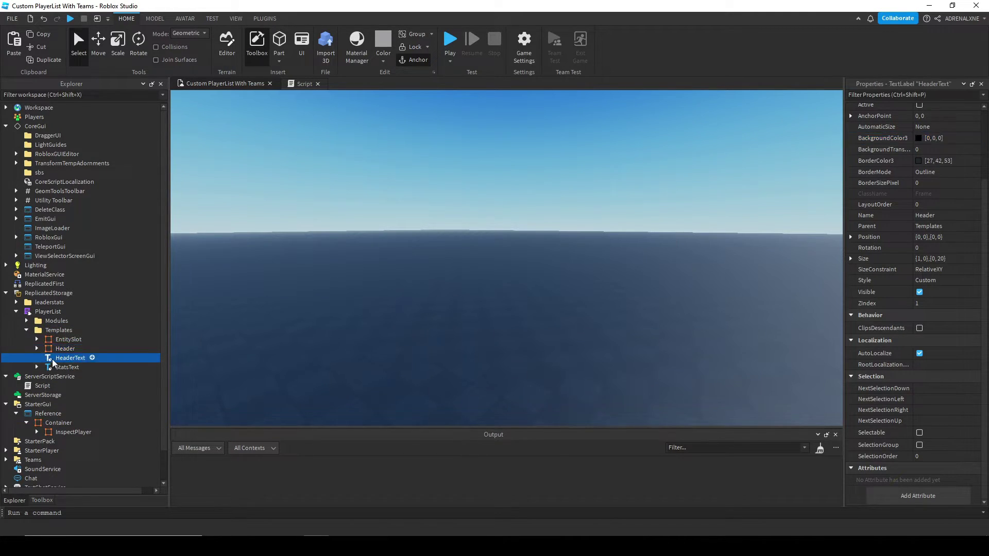
click(57, 368)
click(56, 359)
click(58, 368)
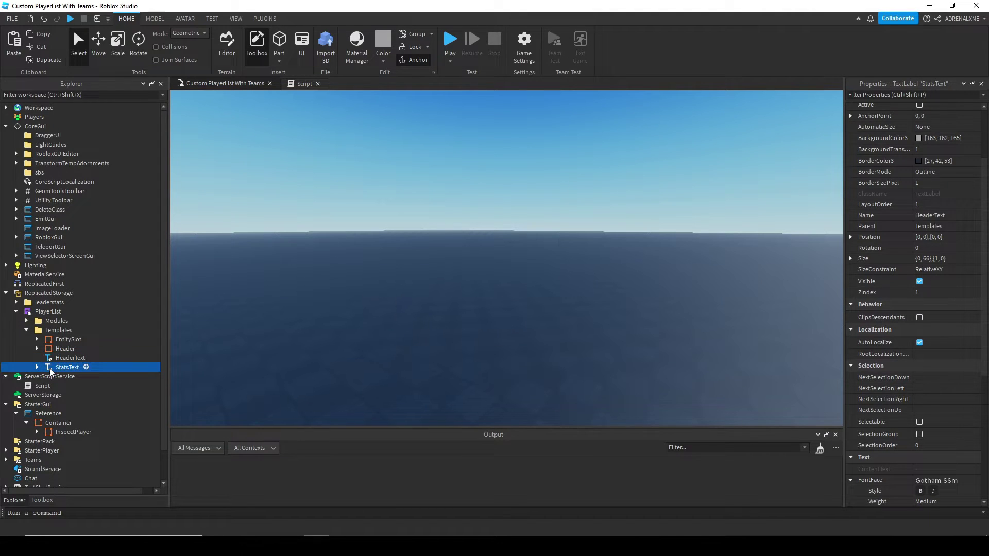
- Compare HeaderText with StatsText, then collapse Templates and expand the Modules folder
click(56, 359)
click(55, 370)
click(56, 359)
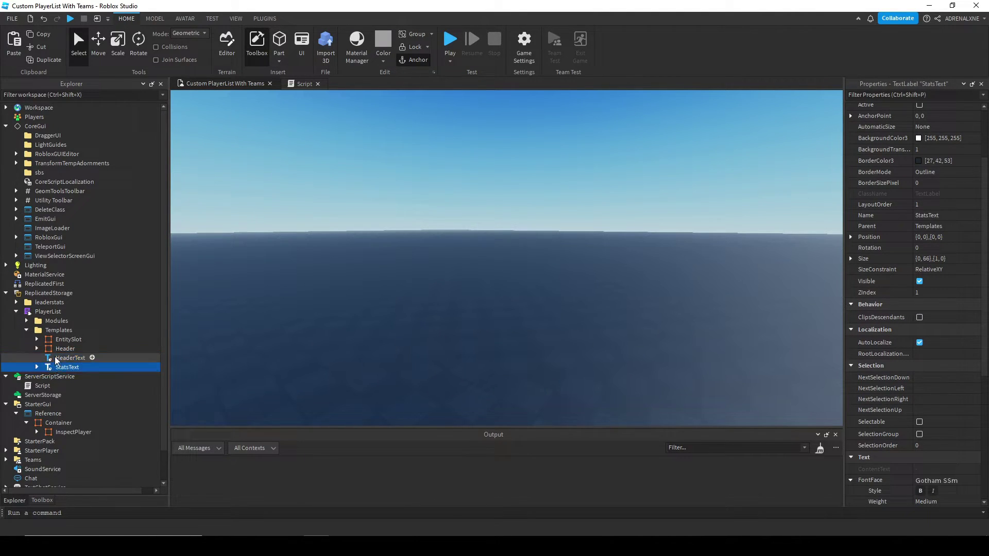
scroll(933, 307, down, 4)
scroll(933, 307, up, 6)
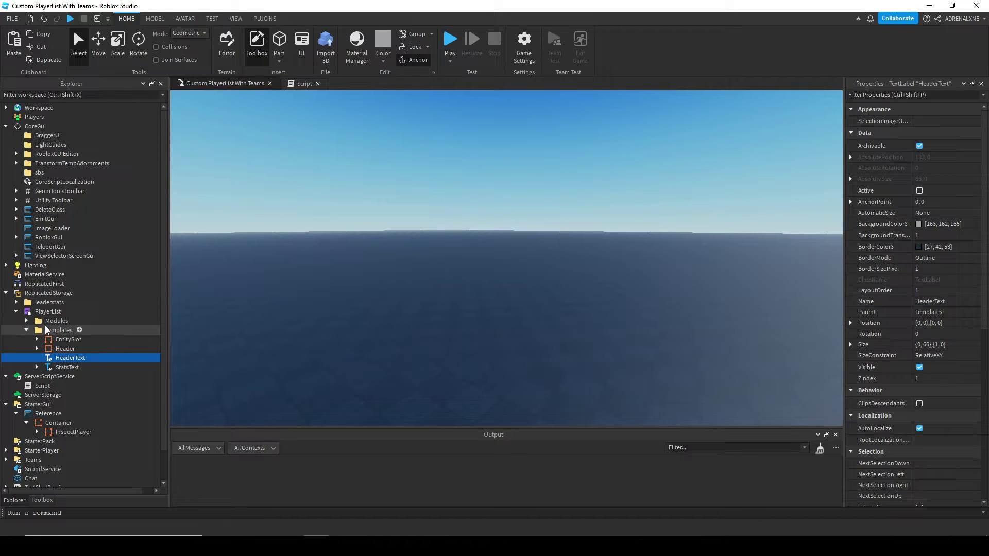
click(26, 330)
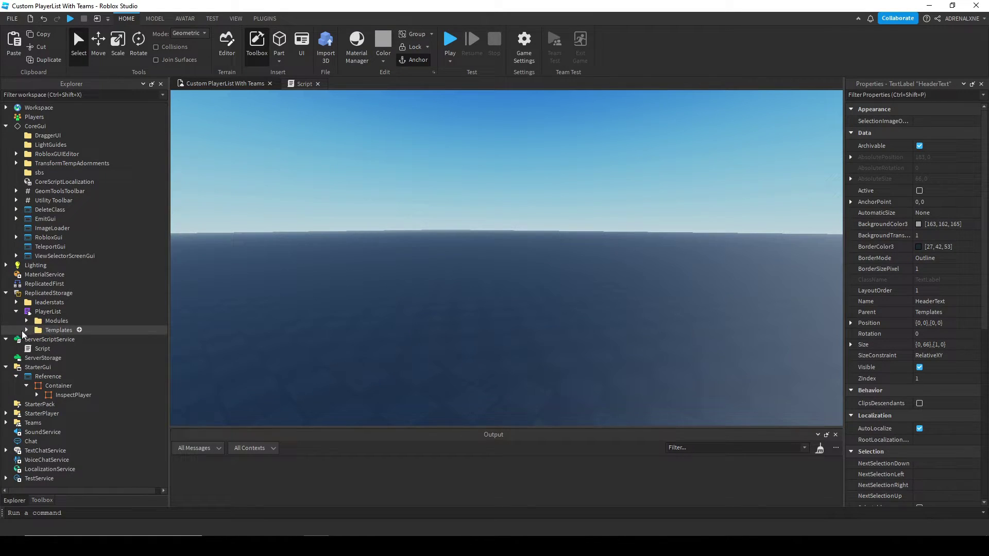
click(26, 321)
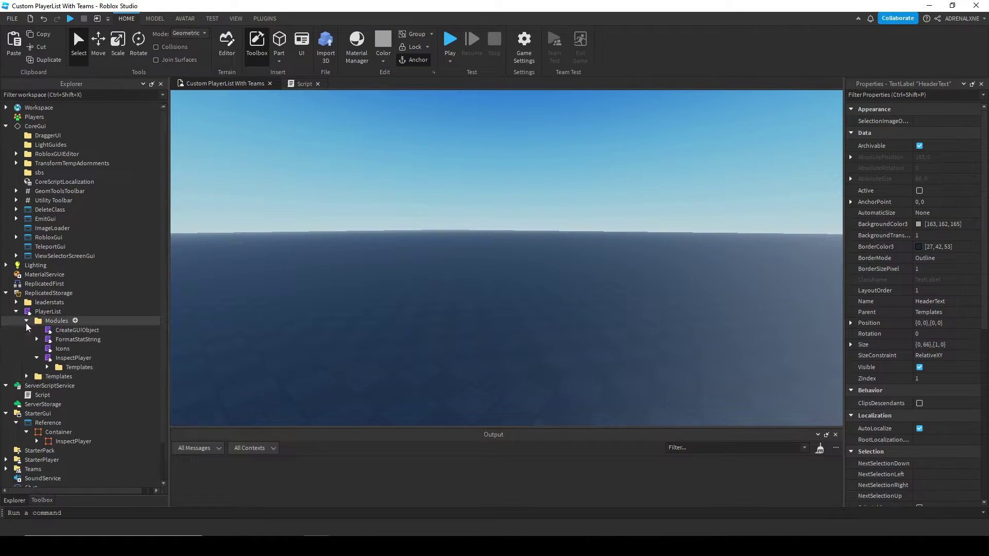
- Paste the four InspectPlayer templates into the Reference InspectPlayer's OffsetFrame
click(49, 367)
click(76, 378)
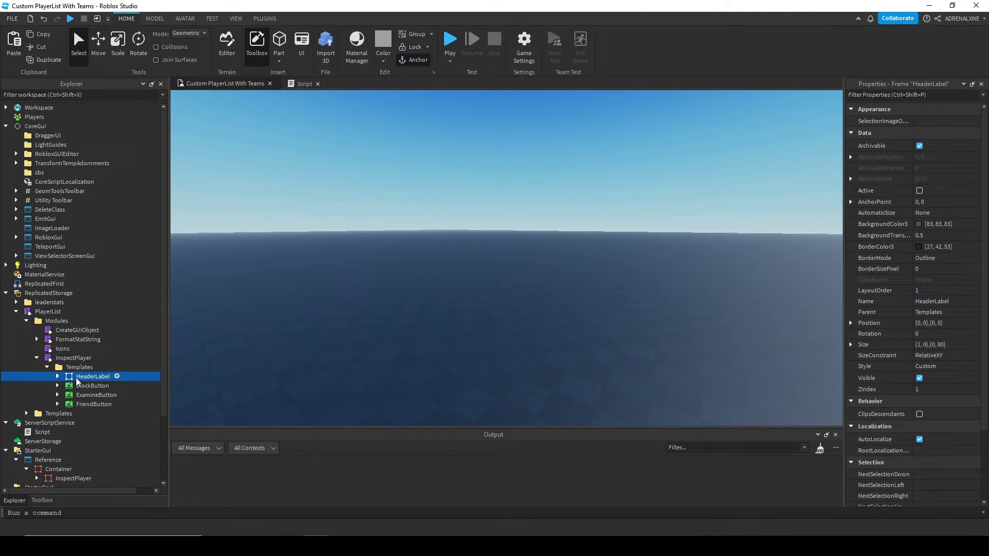
shift+click(91, 404)
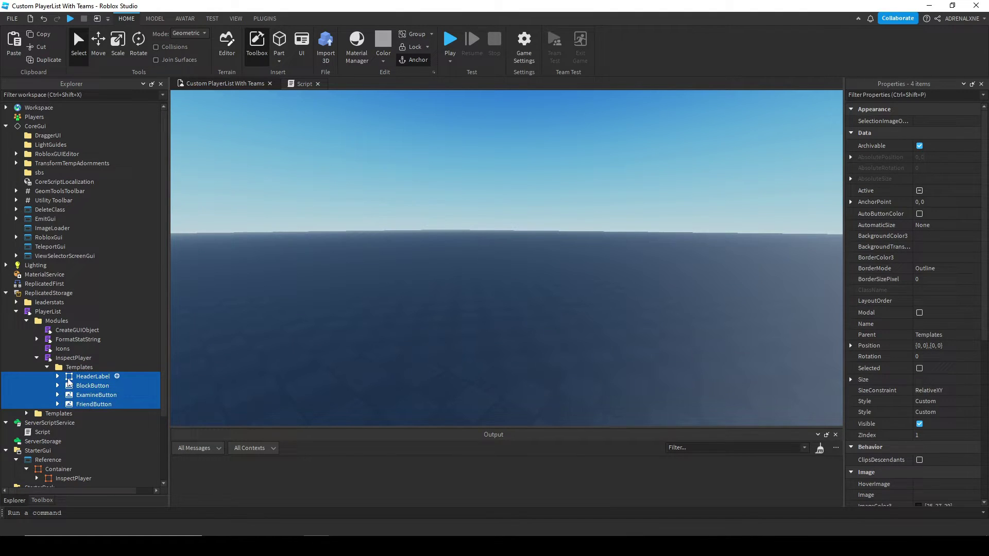
scroll(77, 402, down, 3)
click(37, 399)
scroll(77, 394, down, 1)
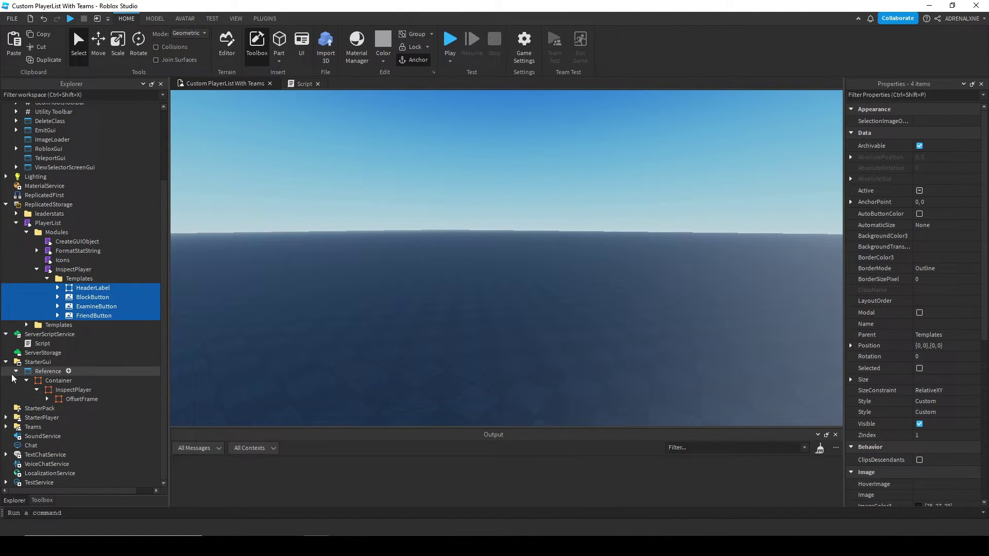
click(82, 400)
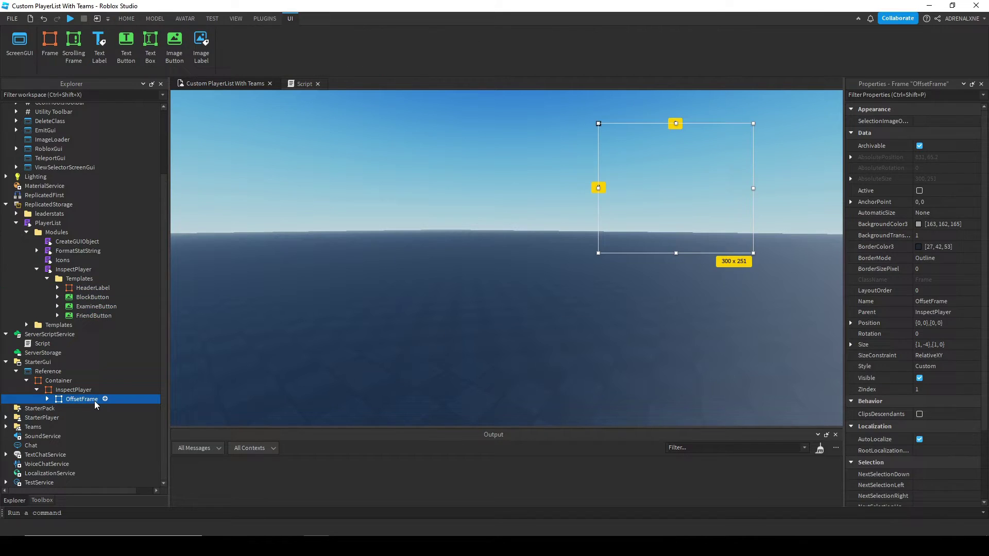
key(ctrl+shift+v)
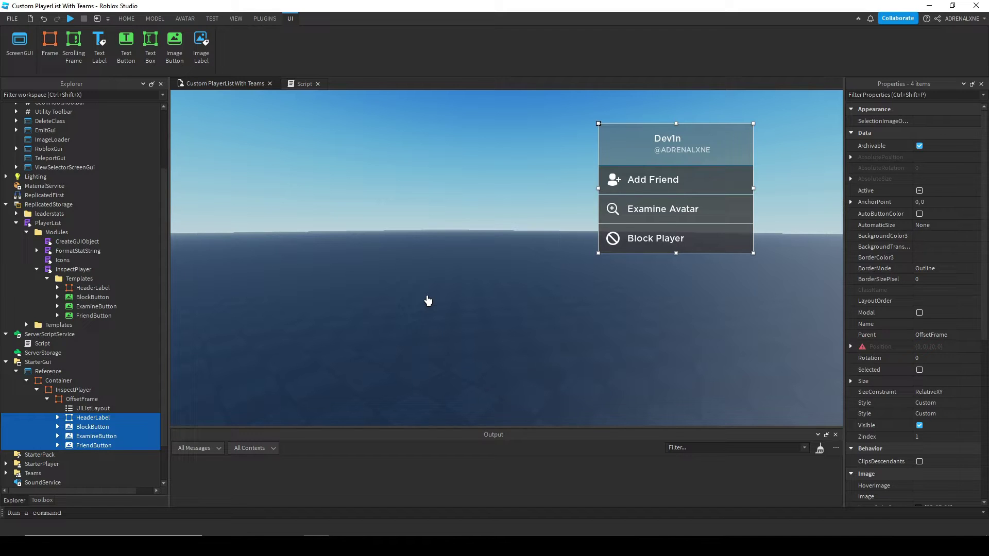
- Inspect the pasted HeaderLabel's TextContainer and DisplayName, then select all four menu items
double_click(77, 417)
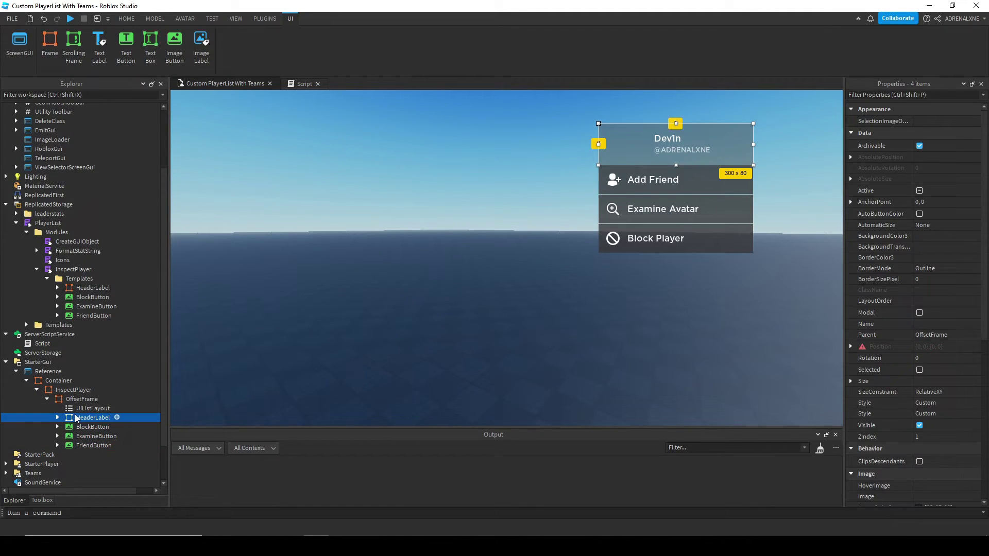
click(57, 418)
scroll(69, 419, down, 2)
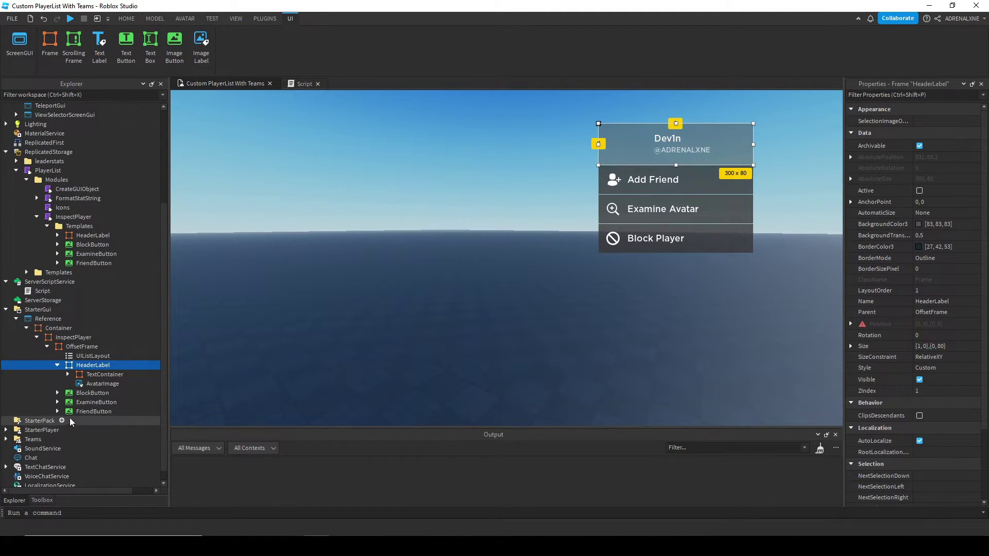
click(68, 374)
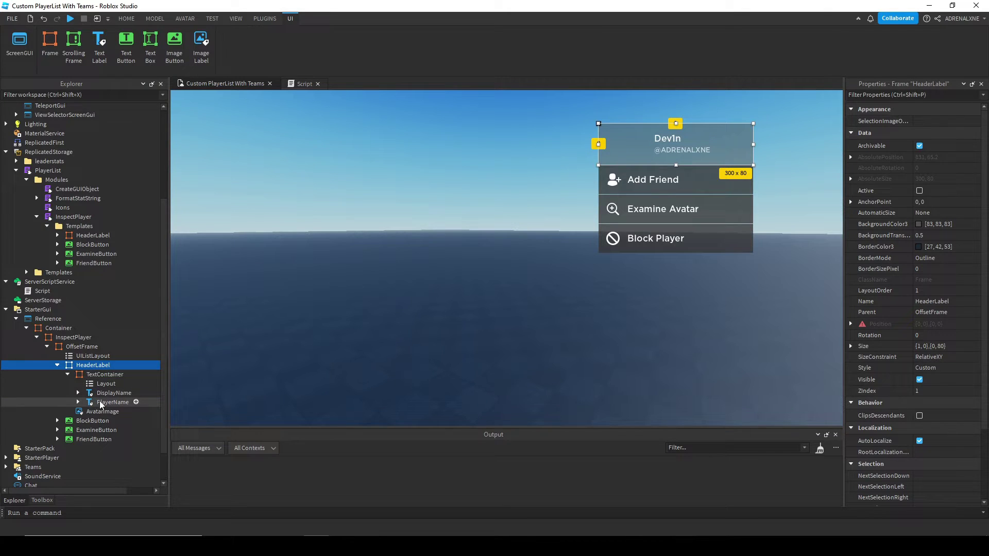
click(108, 392)
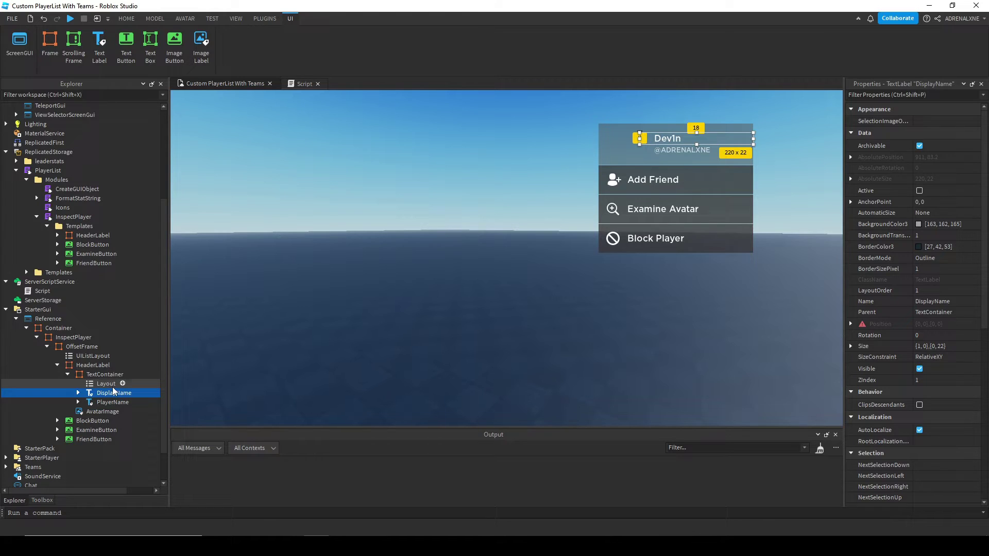
click(74, 372)
click(69, 374)
click(58, 366)
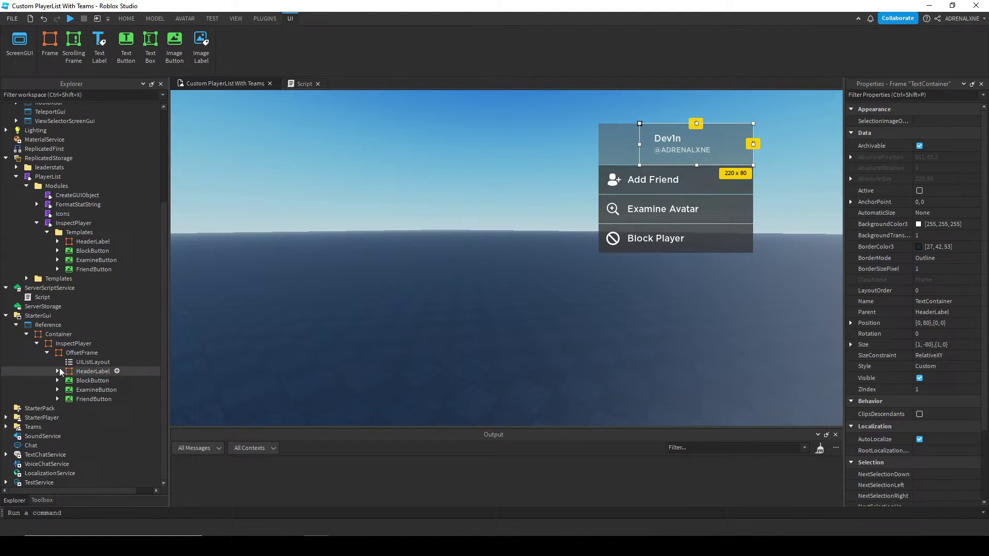
click(83, 399)
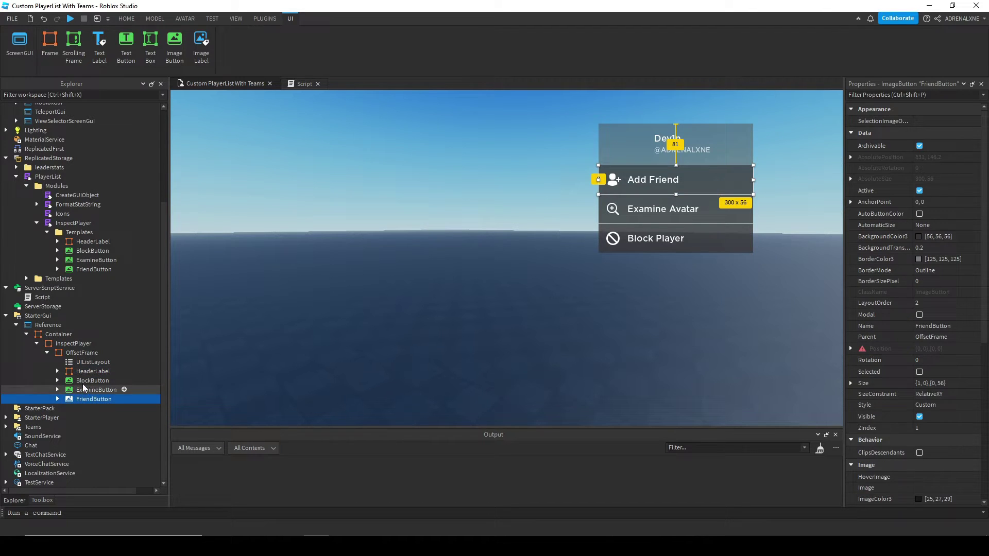
shift+click(84, 373)
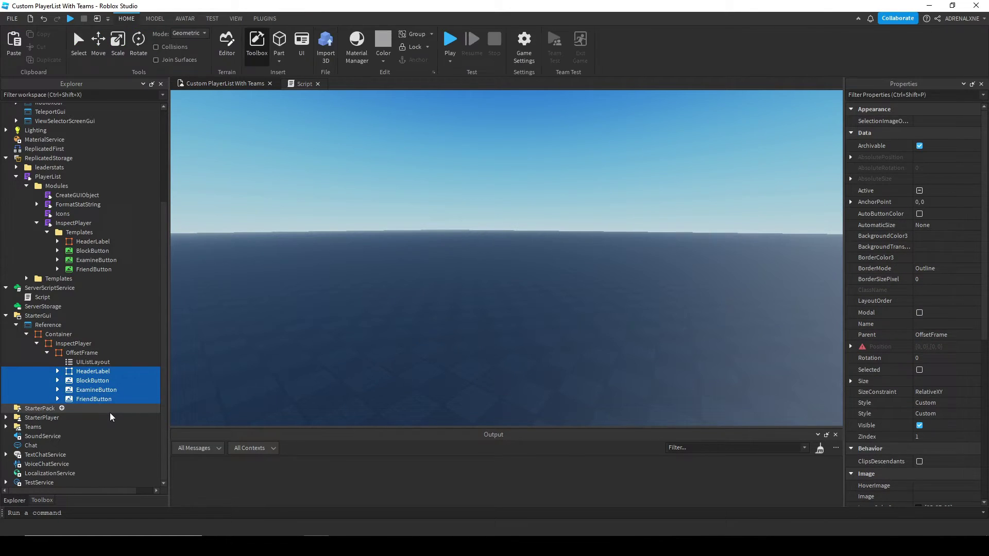
- Delete the leftover OffsetFrame items and move Reference into the PlayerList module
key(Delete)
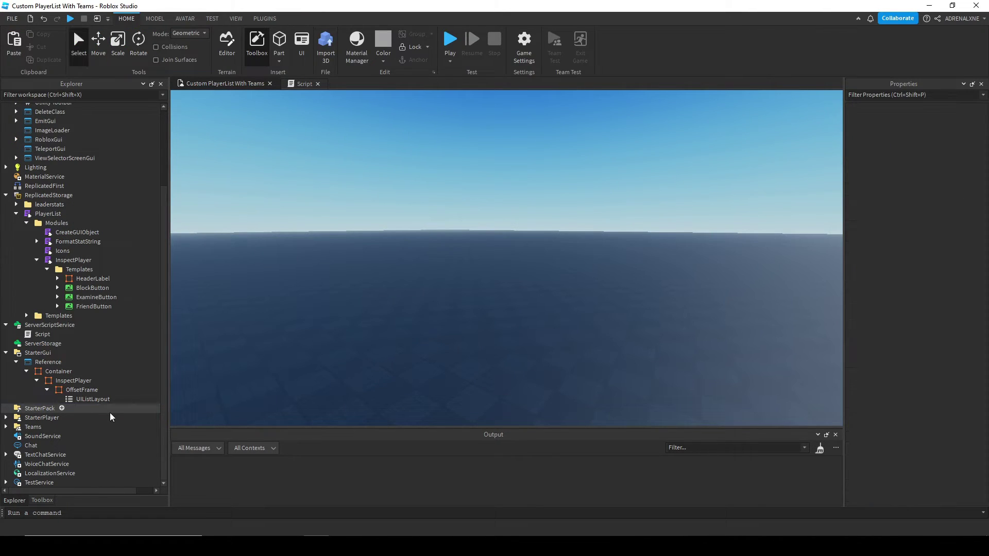
click(16, 362)
drag(48, 399, 58, 251)
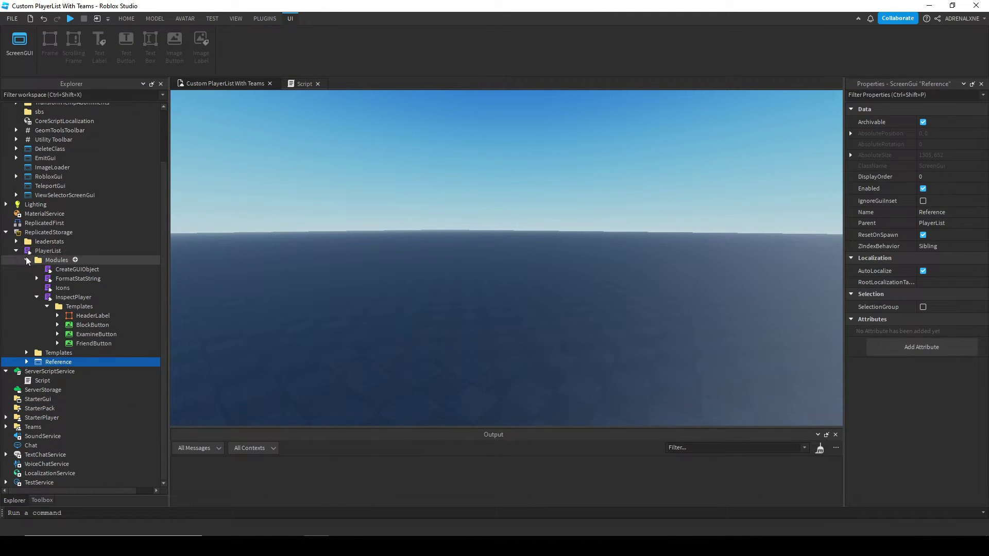
- Collapse InspectPlayer, its Templates and the Modules folder to tidy the Explorer tree
click(47, 306)
shift+click(50, 306)
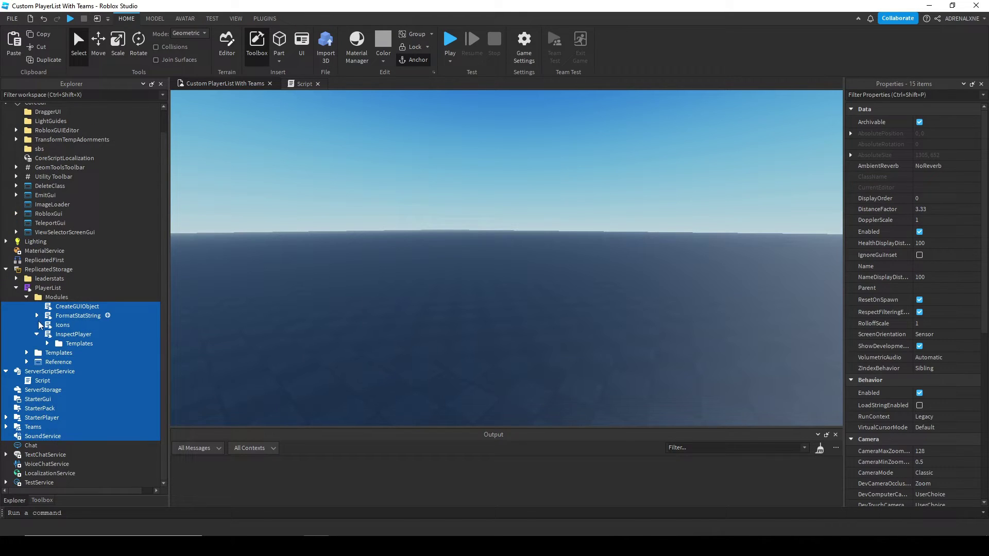
click(36, 335)
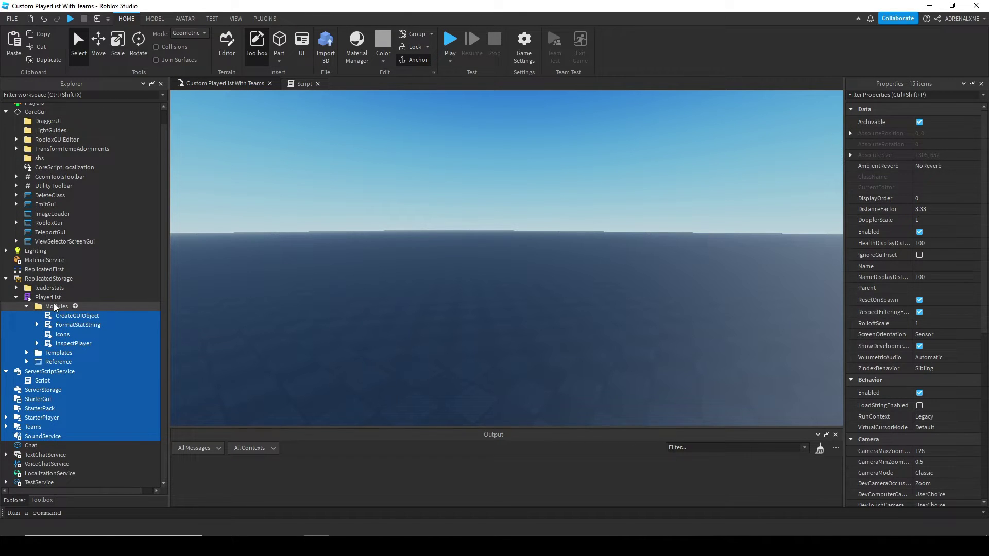
click(55, 307)
click(56, 317)
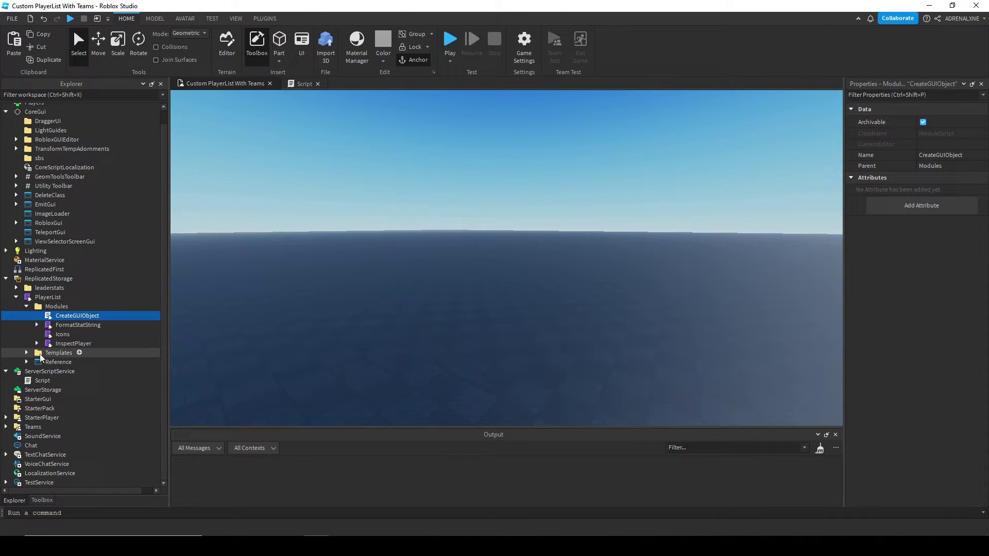
click(26, 306)
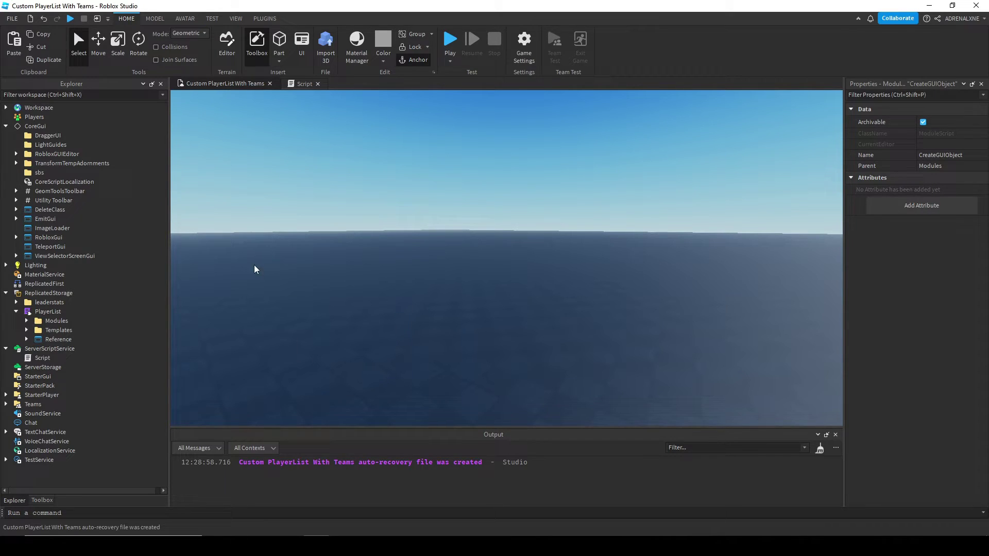
- Expand leaderstats and browse objects to add under Kills without inserting one
click(16, 312)
click(16, 303)
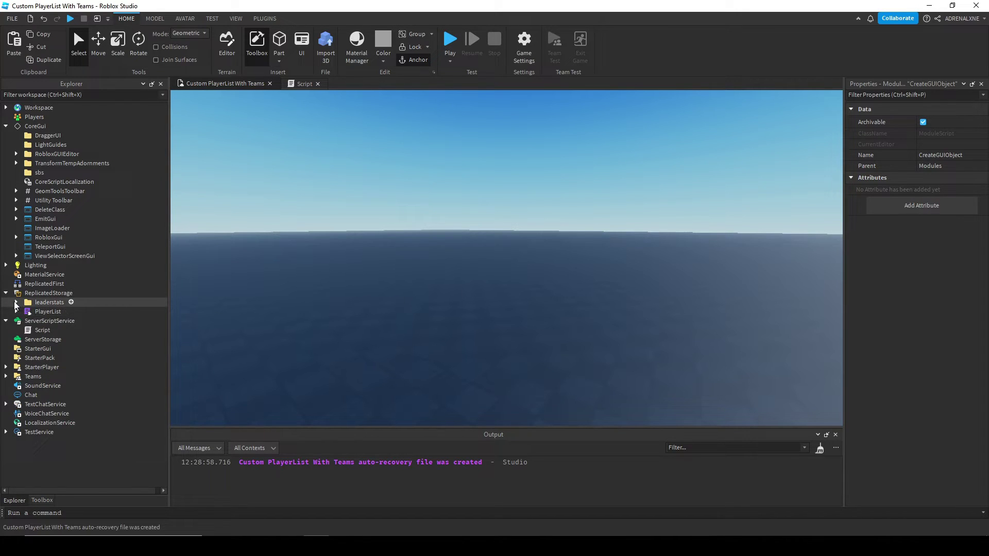
click(46, 312)
click(46, 320)
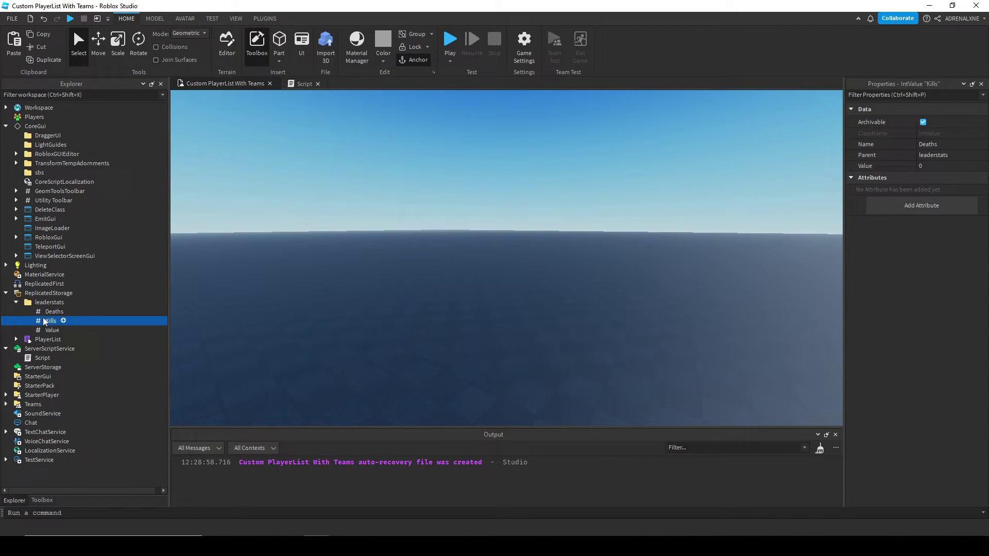
click(63, 320)
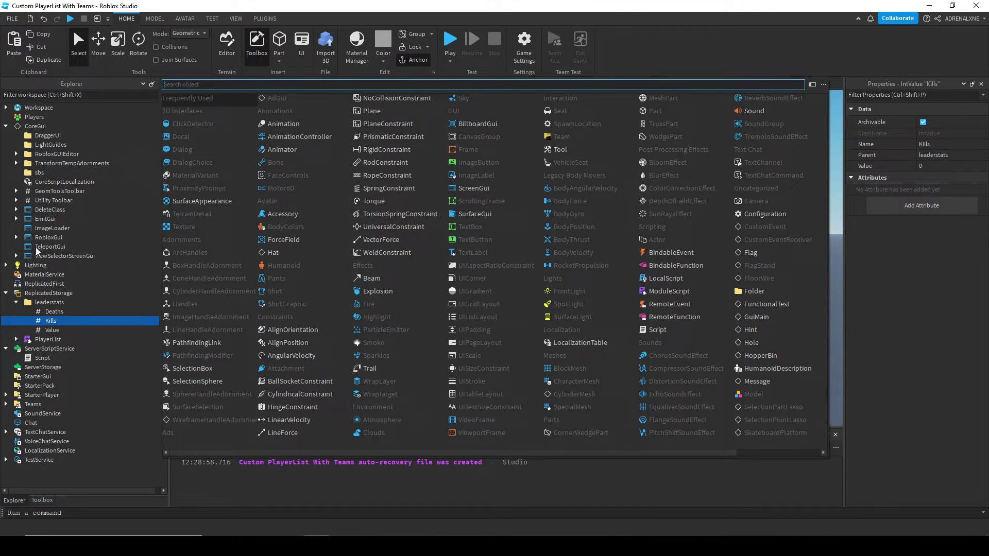
click(49, 321)
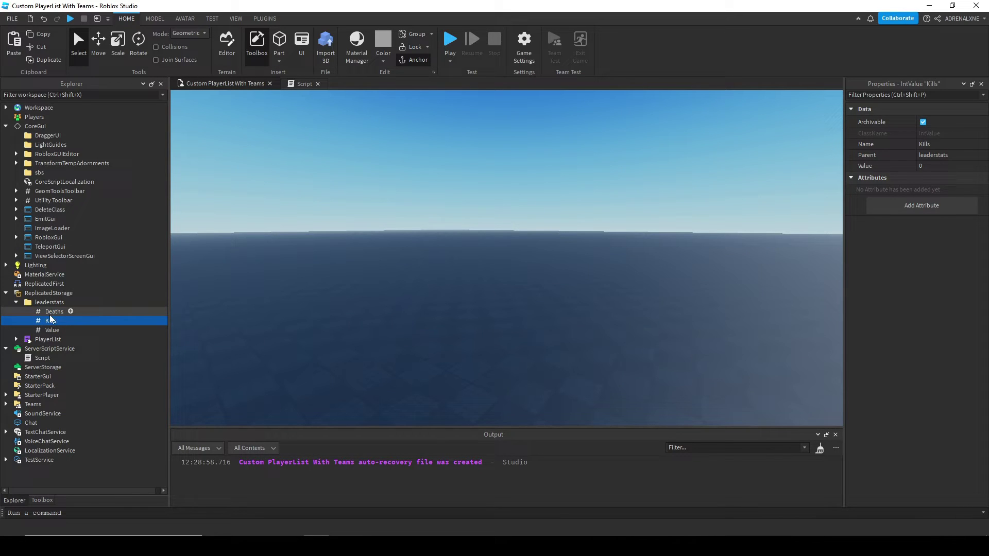
- Insert a BoolValue under Kills, name it IsPrimary and set it to true
click(63, 320)
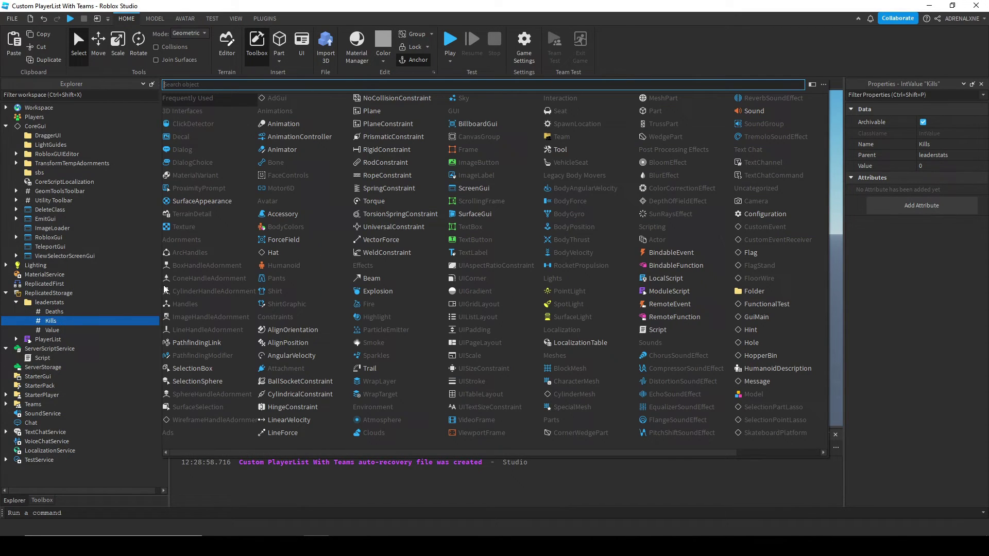
text(bo)
key(Return)
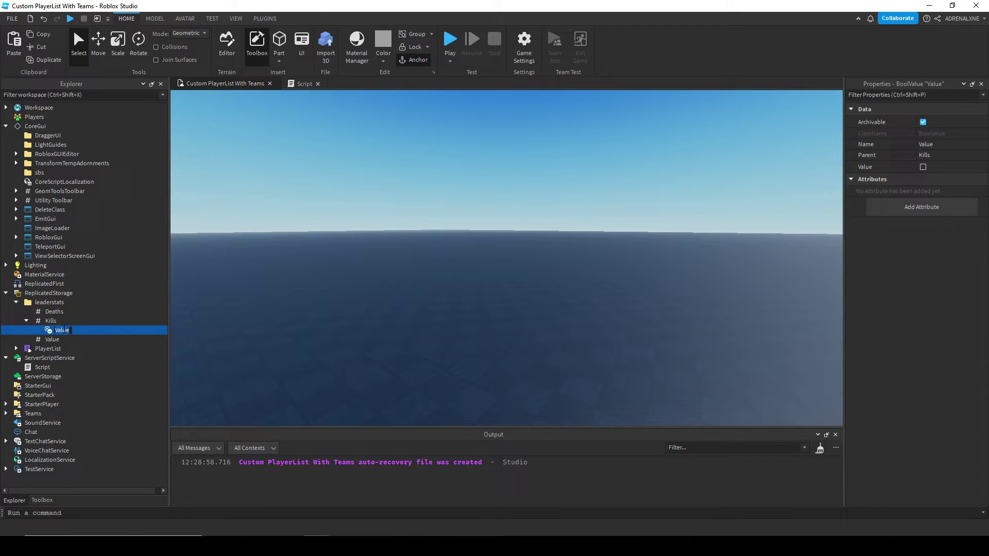
text(IsPrim)
text(ary)
key(Return)
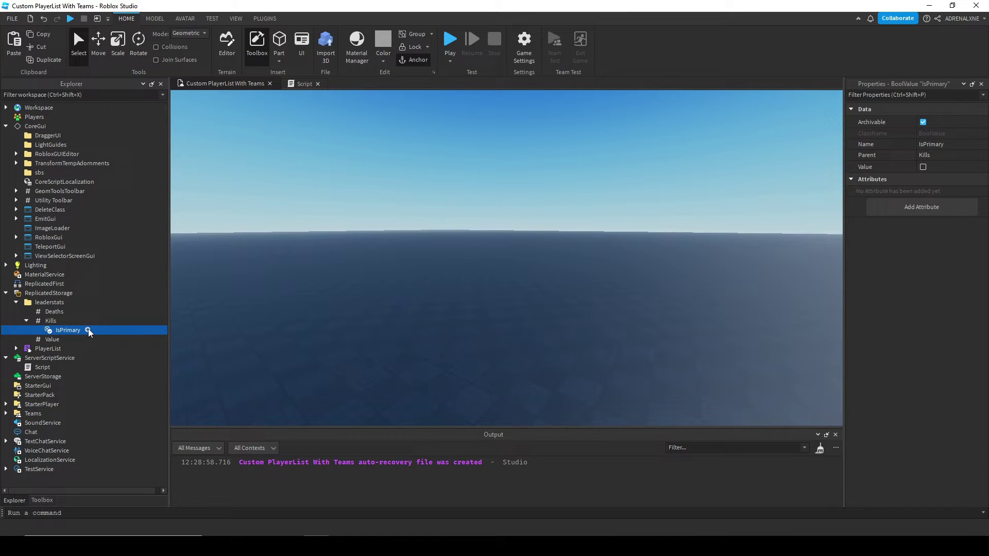
click(923, 166)
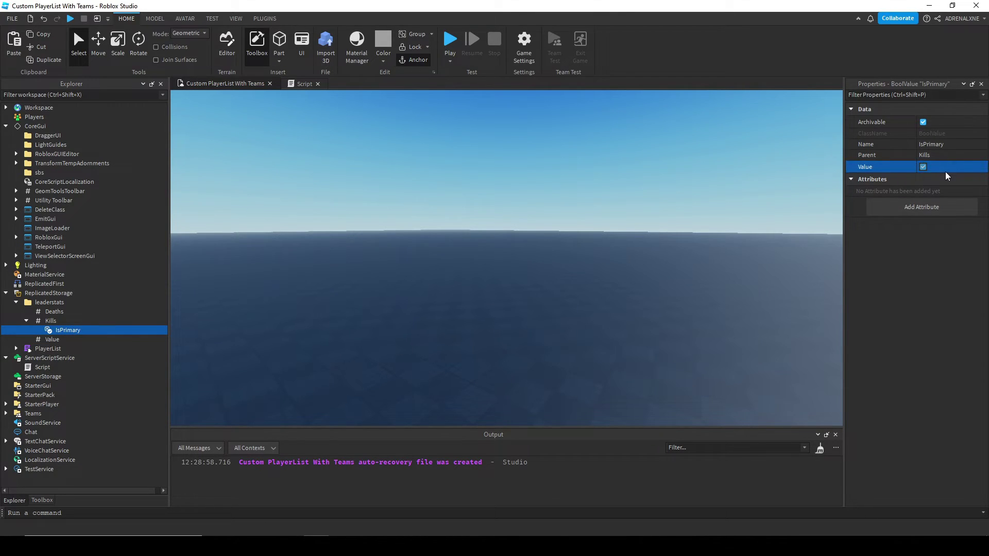
- Under Deaths, insert an IntValue, rename it Priority and give it Value 1
click(23, 323)
click(24, 324)
click(61, 313)
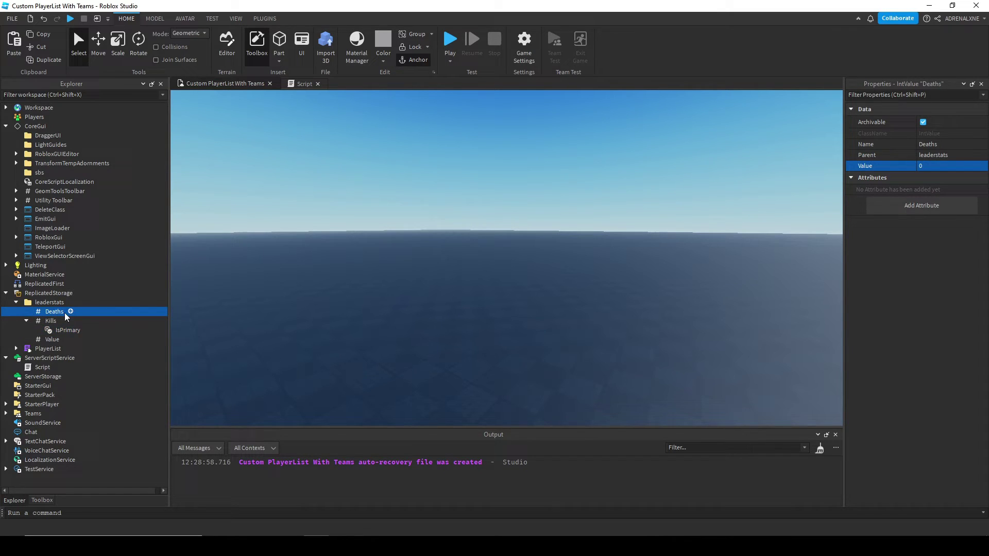
click(70, 312)
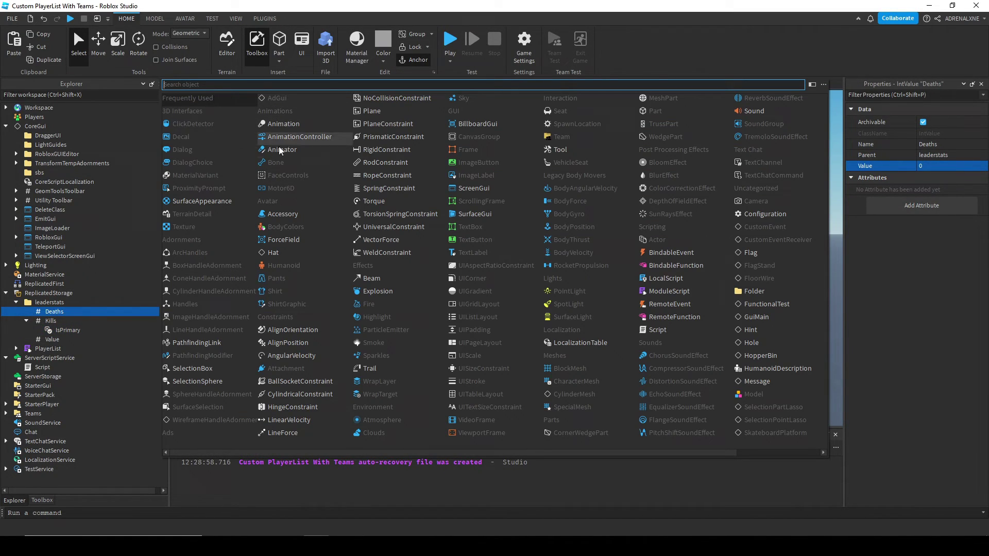
text(int)
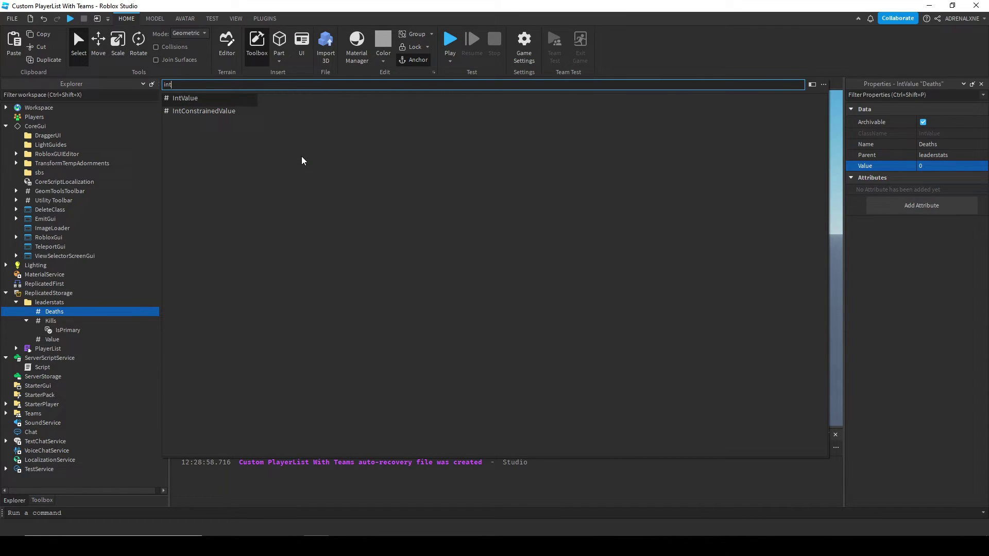
key(Return)
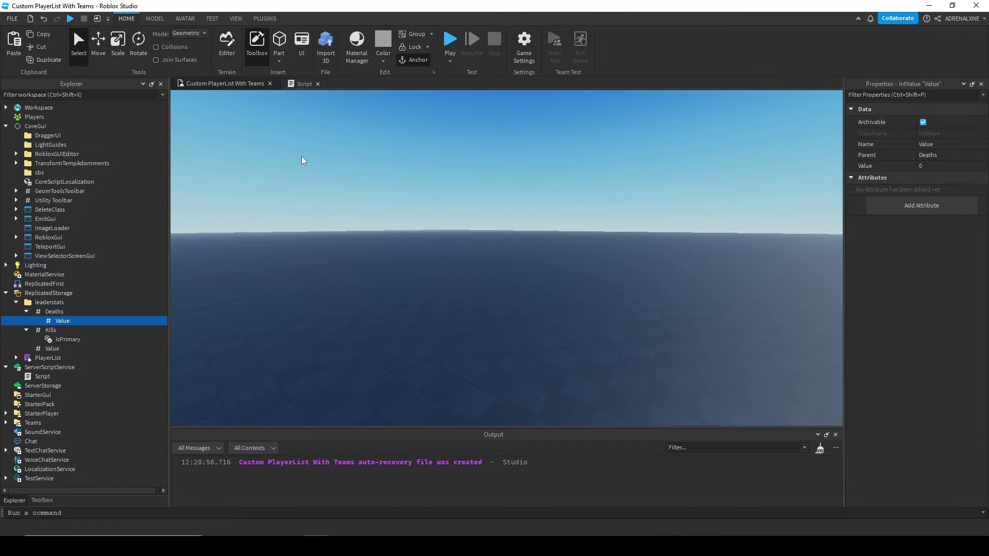
double_click(60, 321)
text(Prio)
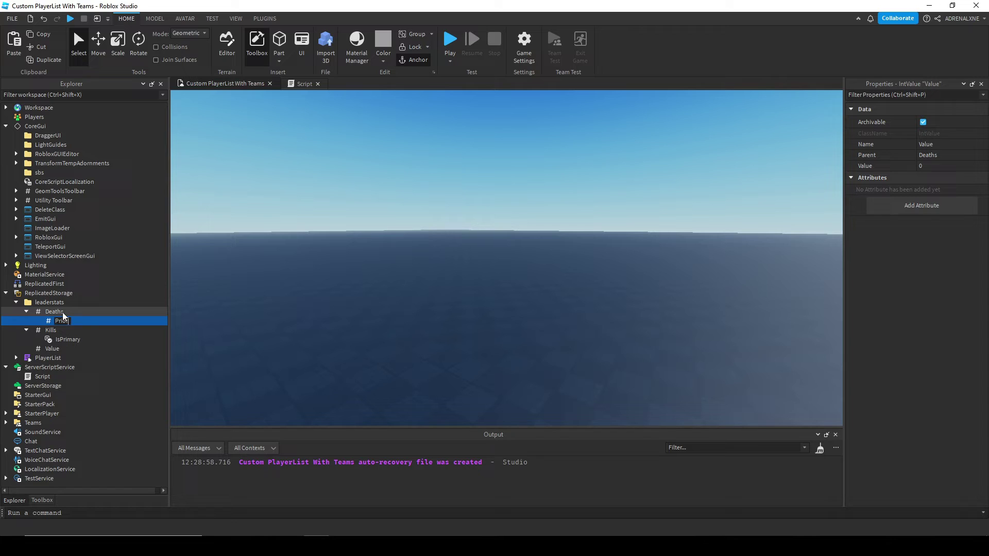
text(rity)
key(Return)
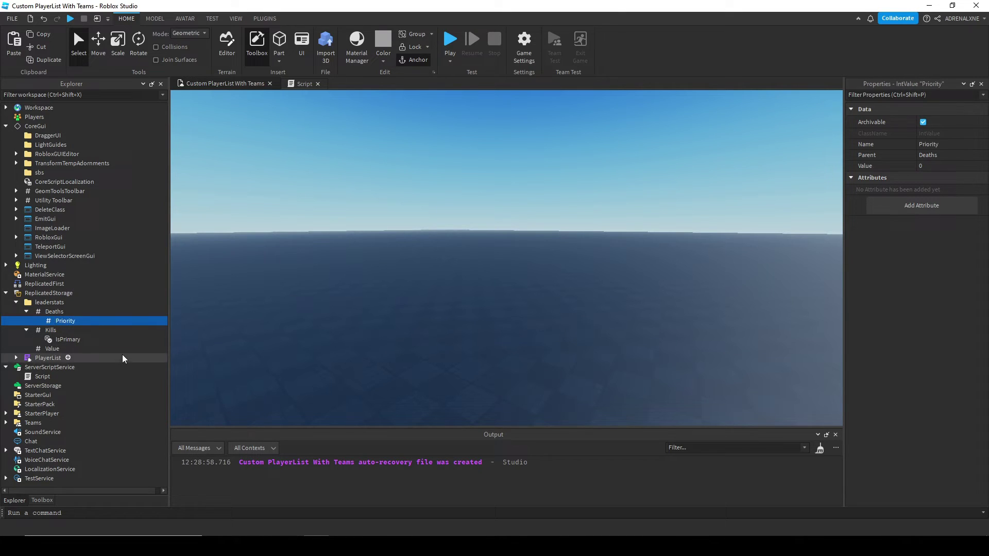
click(947, 166)
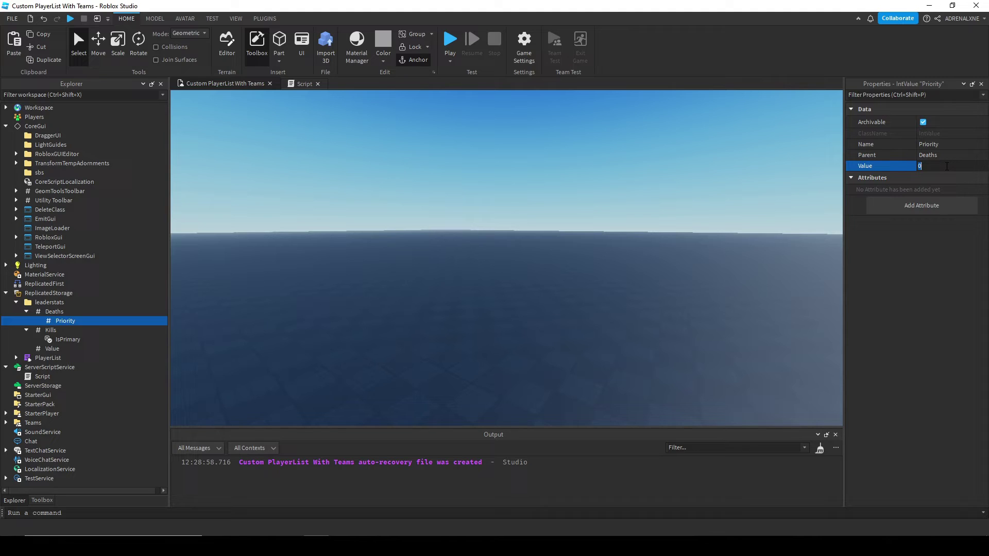
text(1)
key(Return)
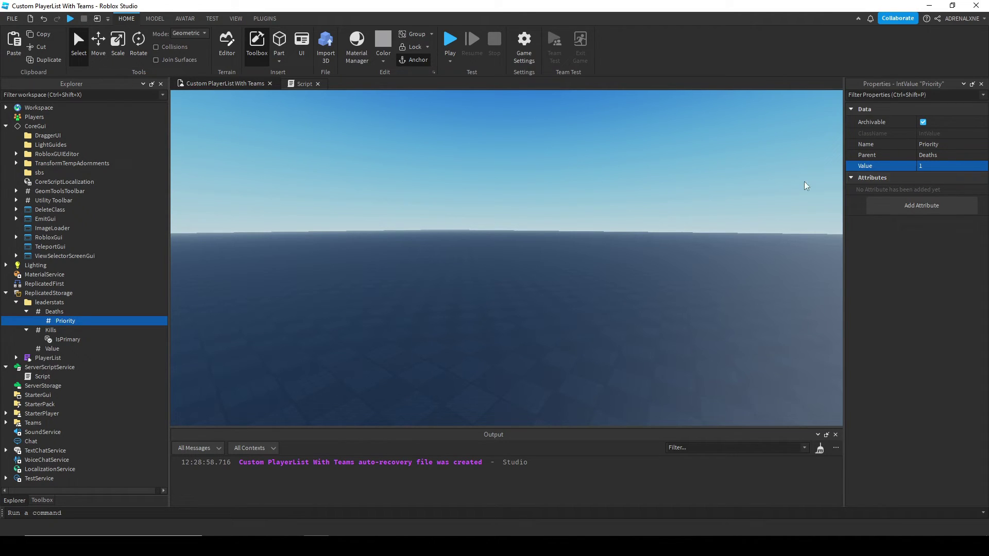
click(26, 312)
click(26, 321)
click(11, 304)
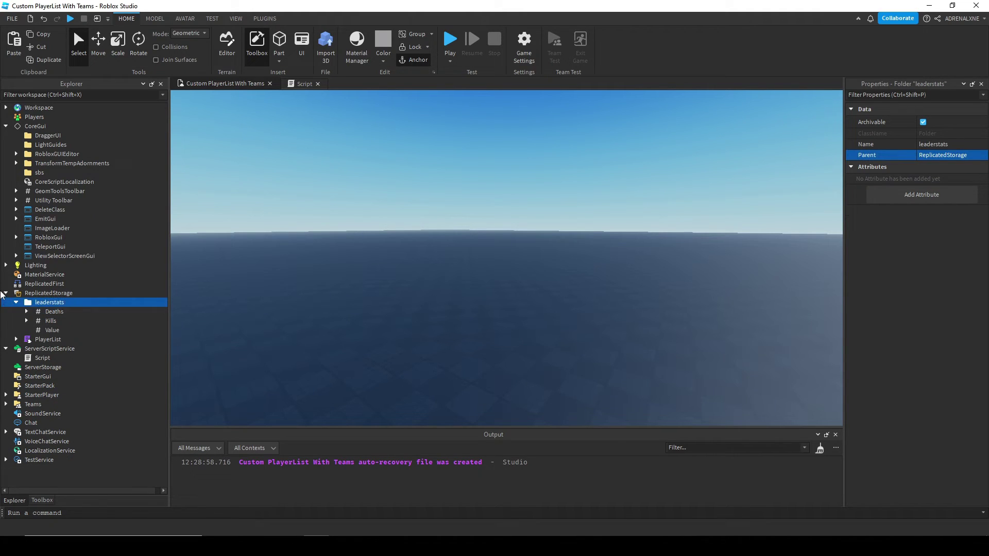
click(16, 302)
double_click(42, 332)
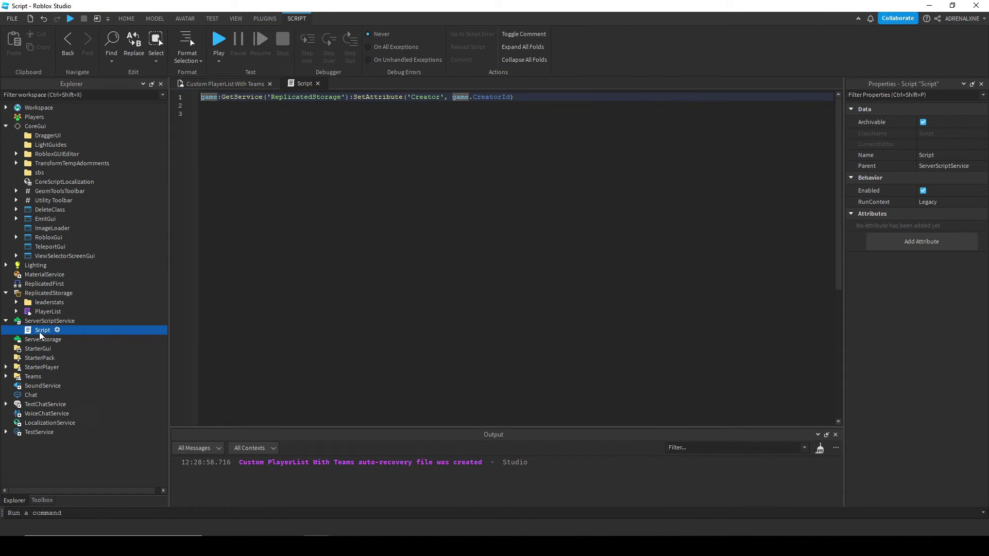
click(532, 106)
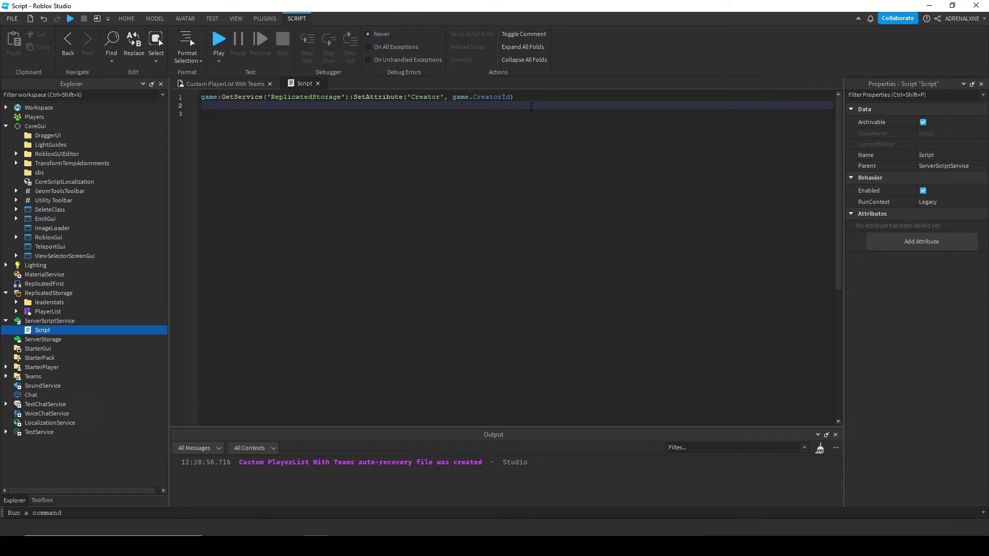
triple_click(600, 99)
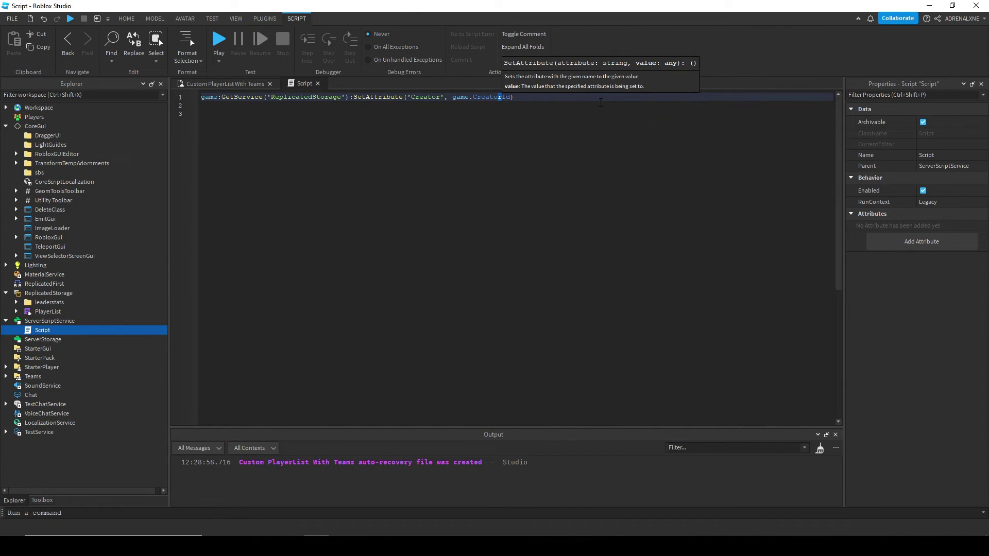
click(532, 145)
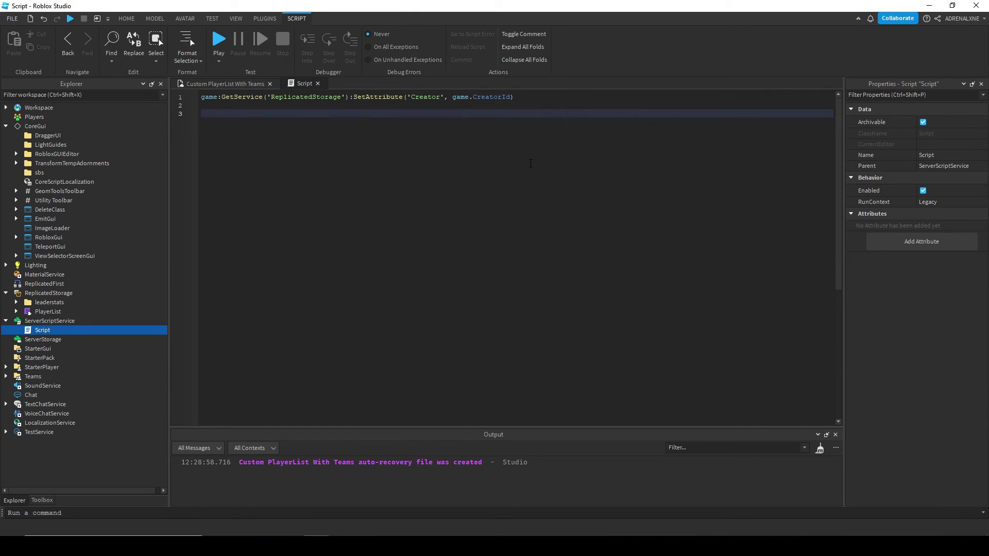
click(15, 303)
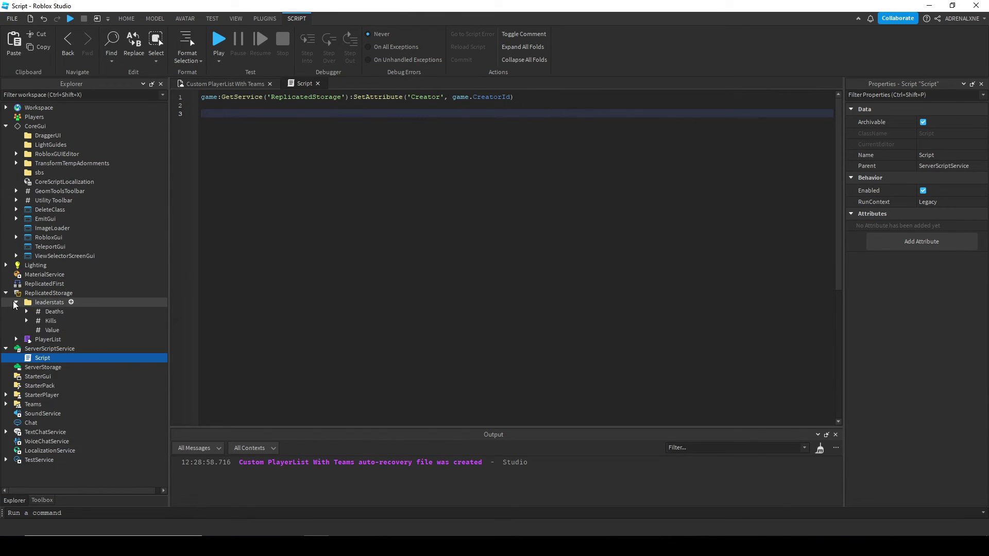
click(26, 312)
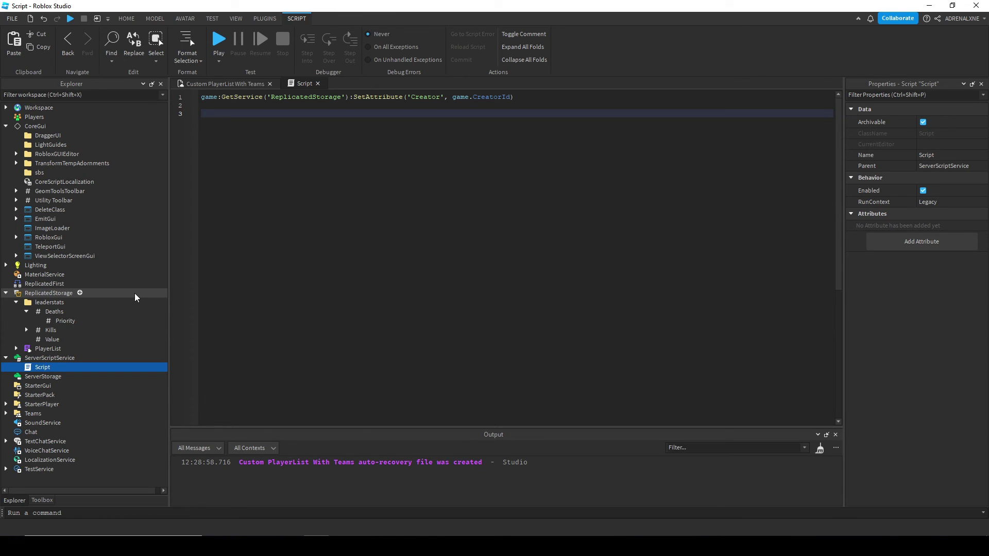
click(17, 303)
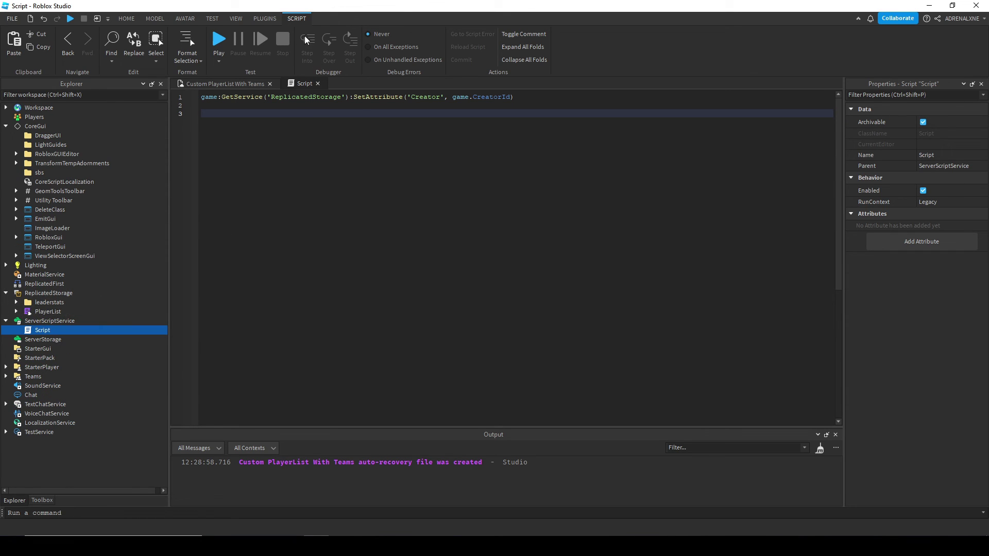
click(220, 83)
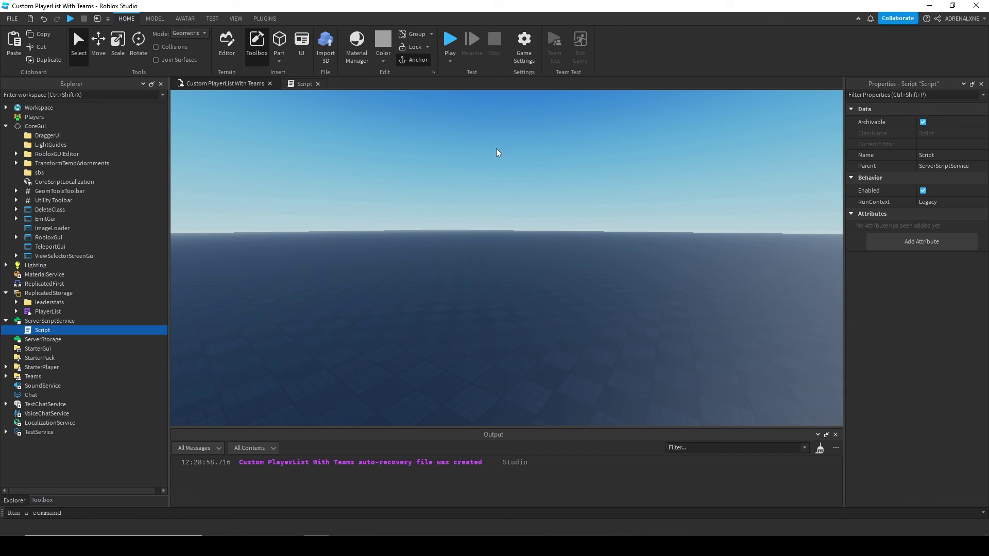